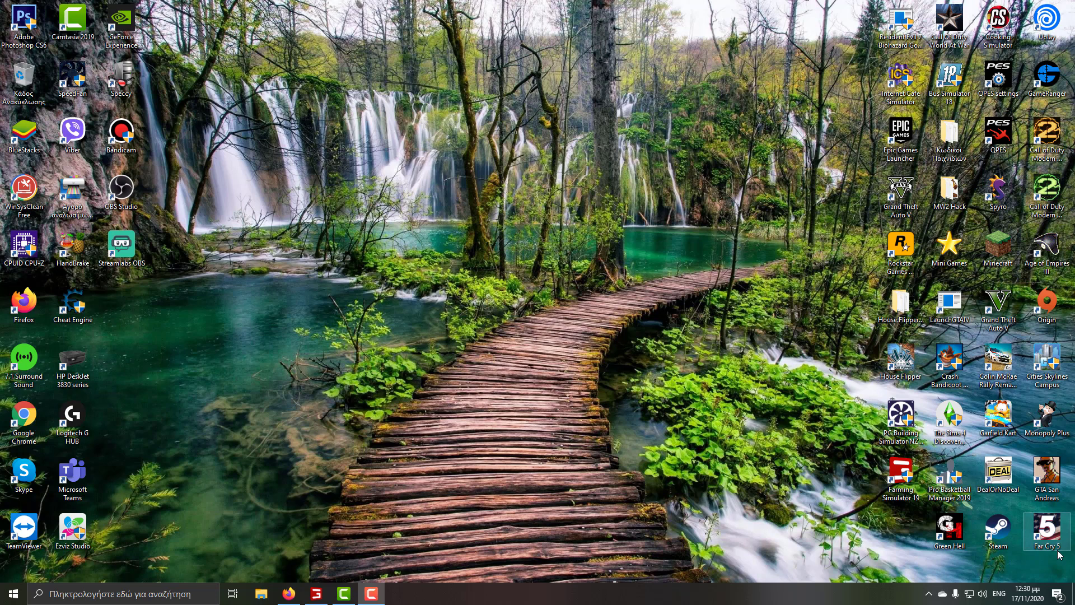
Step: Restore Firefox and scroll to the top of the Ανοιχτό Βιβλίο channel's Videos page
left_click(289, 594)
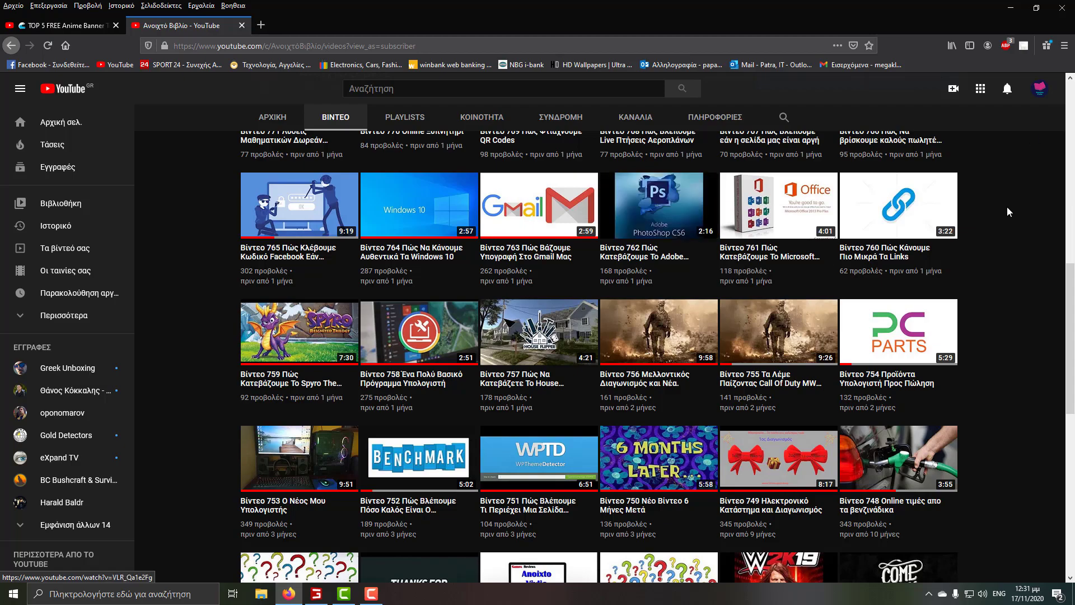
scroll(1036, 361, "up", 5)
scroll(1041, 350, "up", 4)
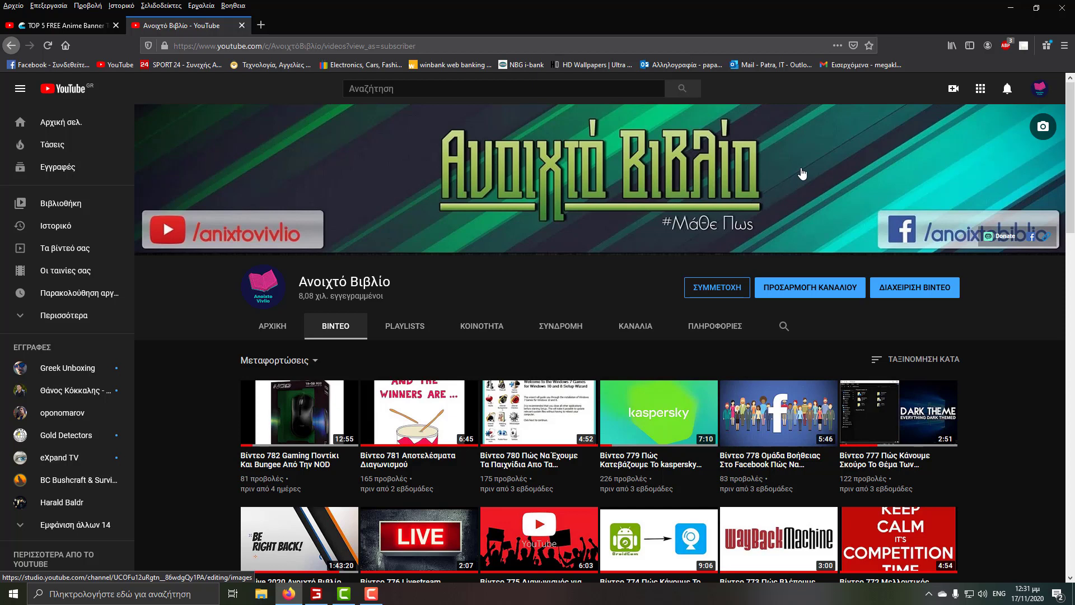
Step: Close the channel tab, browse the anime banner video page, and open YouTube home in a new tab
left_click(242, 25)
scroll(465, 310, "down", 4)
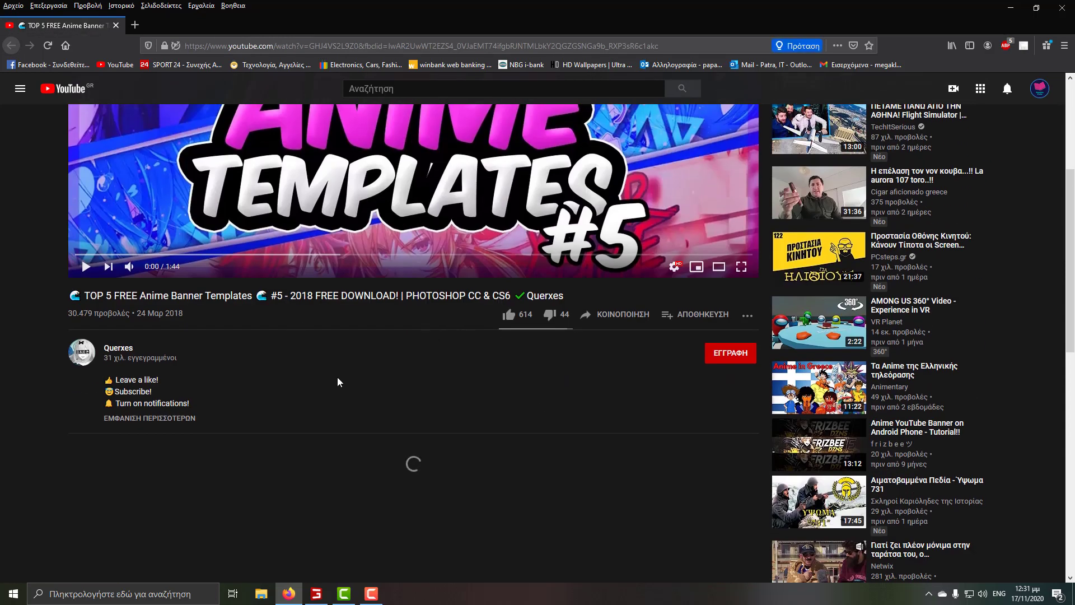
scroll(401, 305, "up", 4)
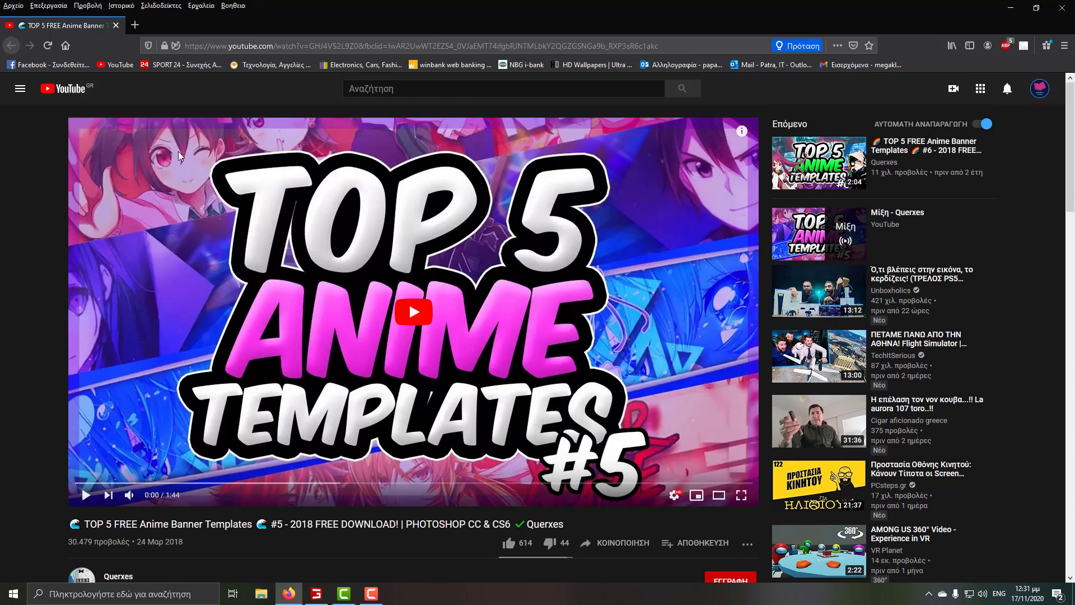
scroll(353, 350, "down", 3)
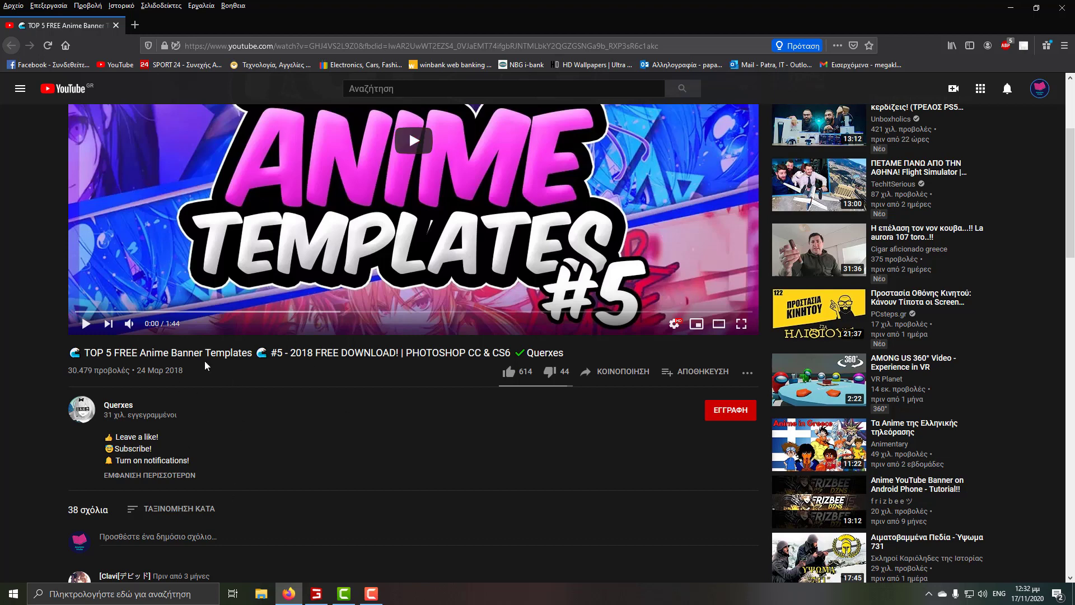
middle_click(119, 65)
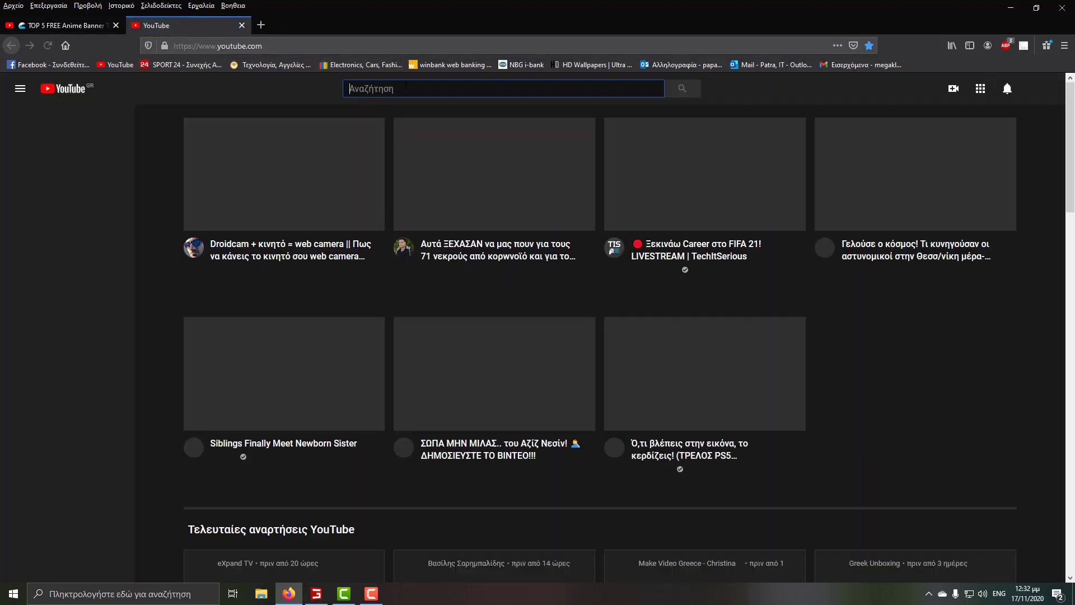
Step: Search YouTube for 'Banners for youtube photoshop download'
left_click(406, 88)
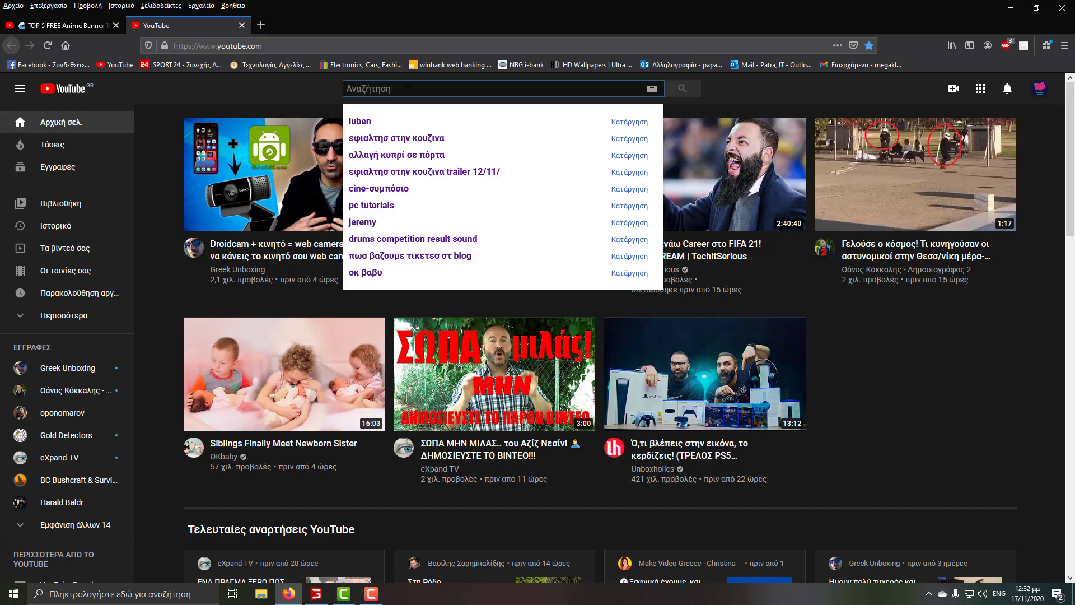
type("B")
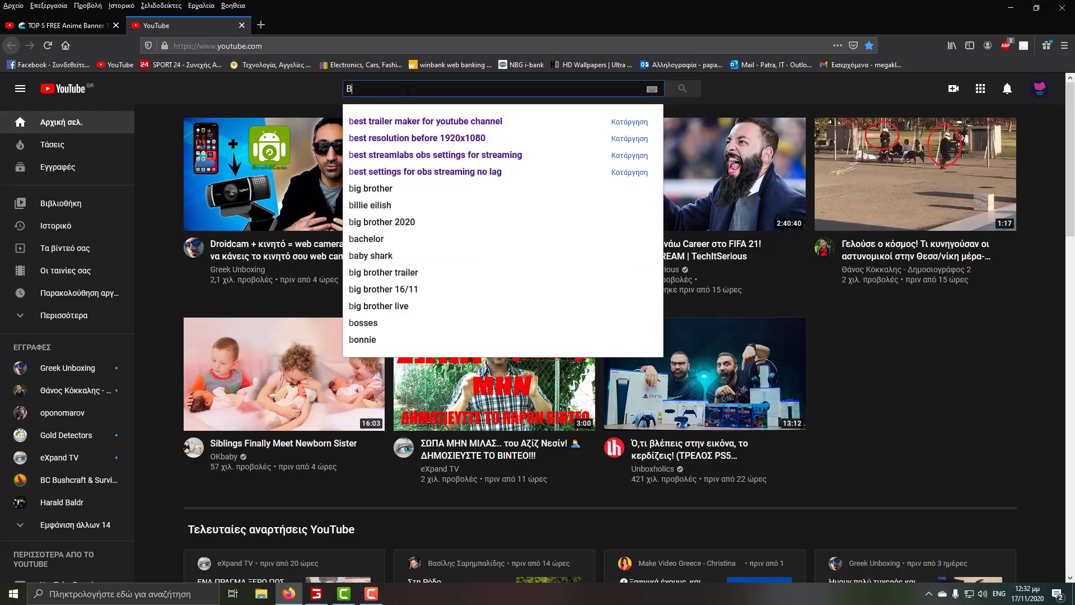
type("anners for ")
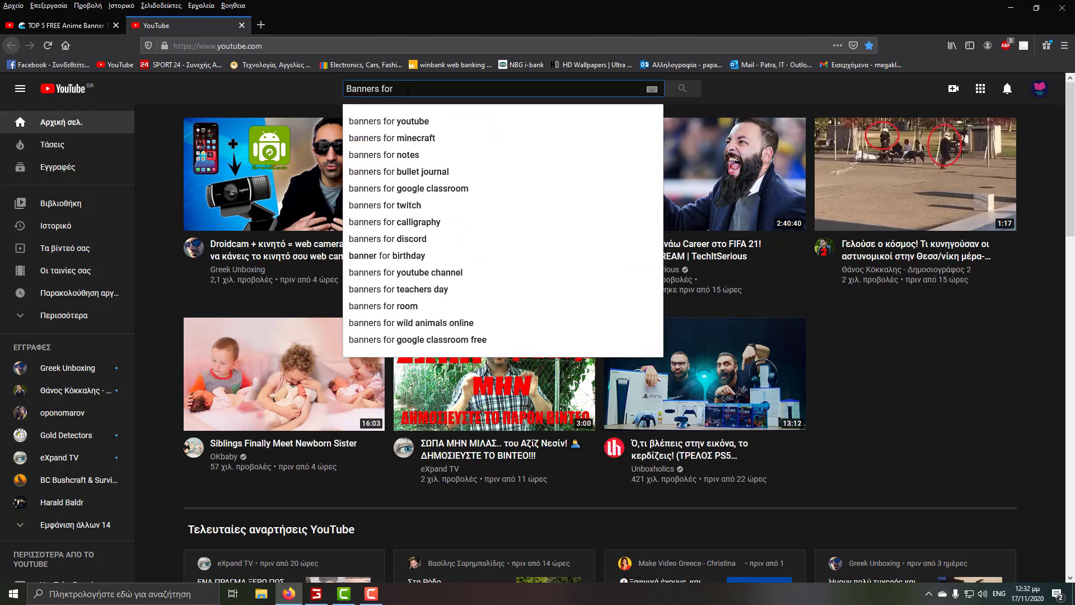
type("youtube")
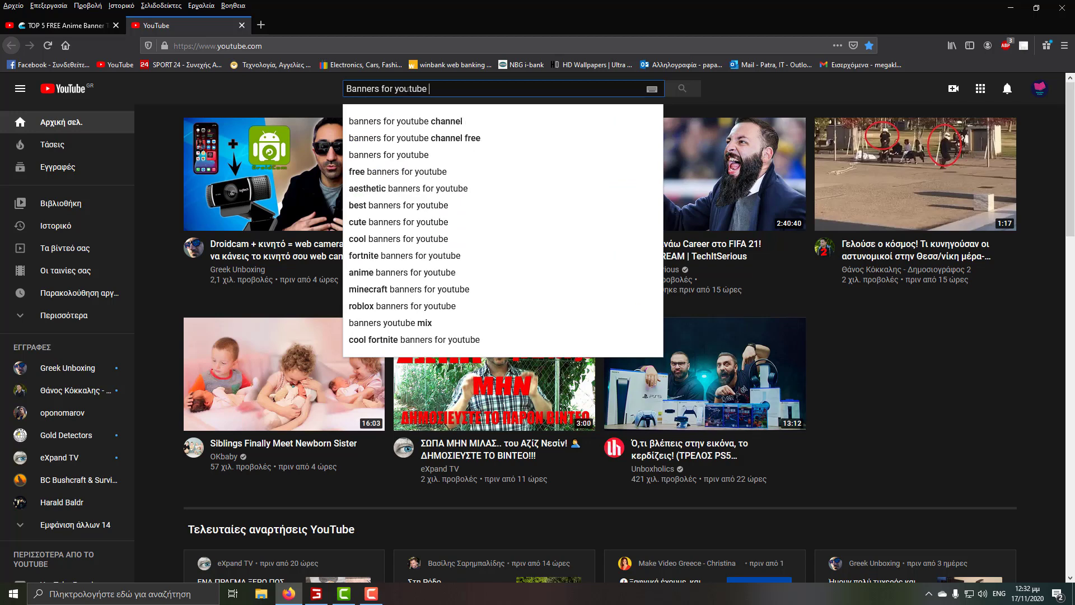
type(" photoshop ")
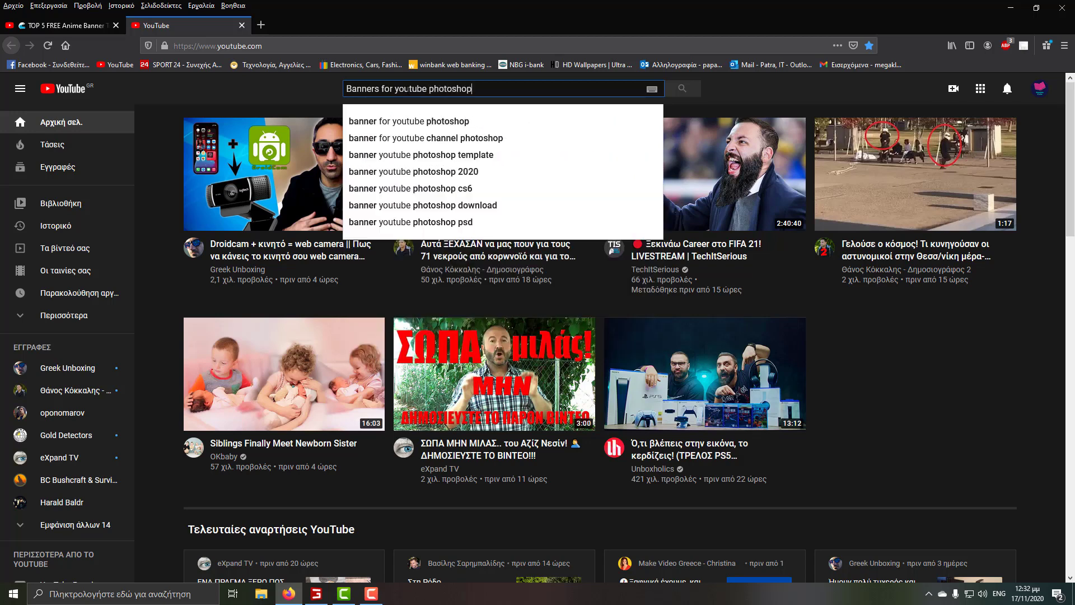
type("download")
key("Return")
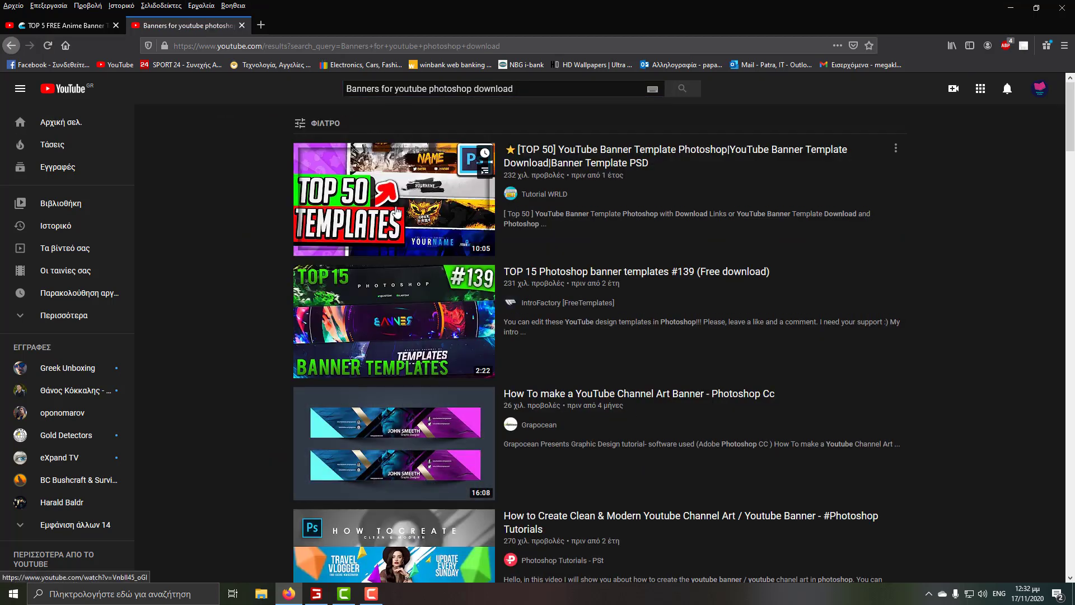
Step: Open the [TOP 50] YouTube Banner Template video, pause it, and expand its description
left_click(597, 161)
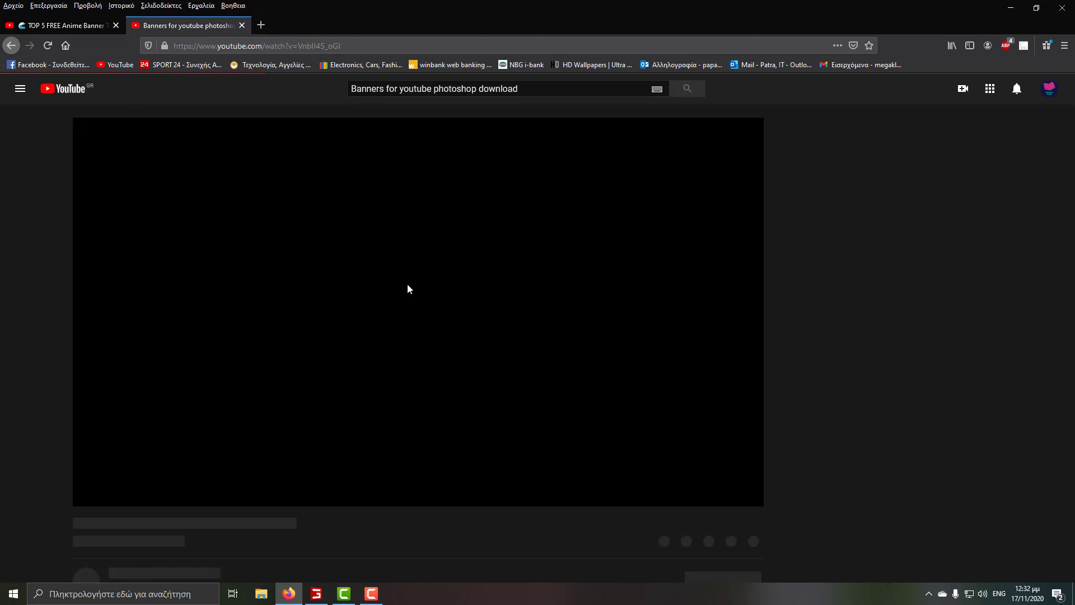
left_click(86, 494)
scroll(177, 371, "down", 5)
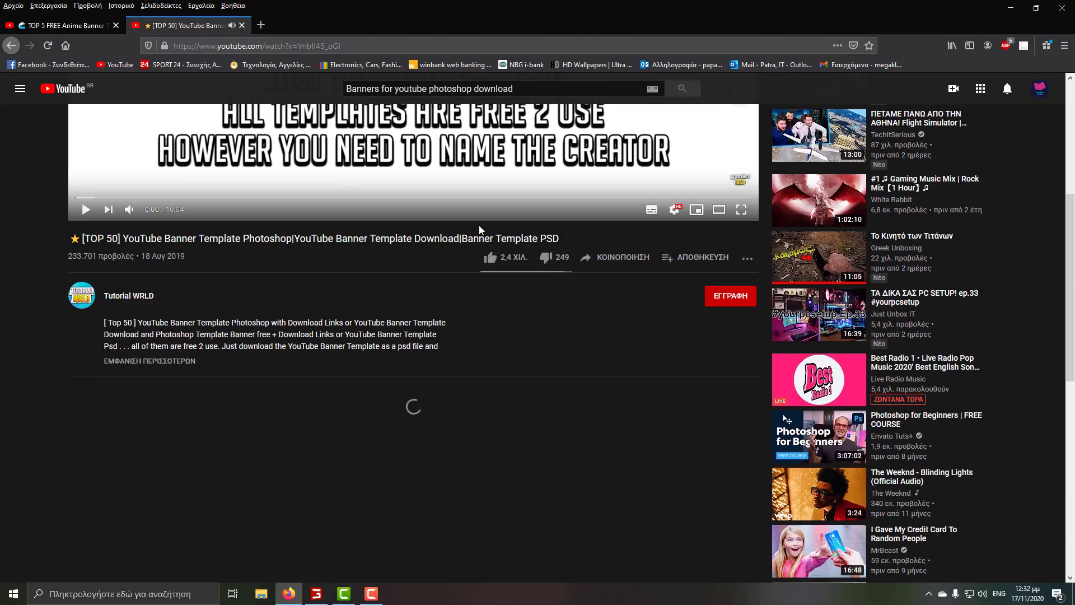
left_click(176, 366)
scroll(180, 468, "down", 5)
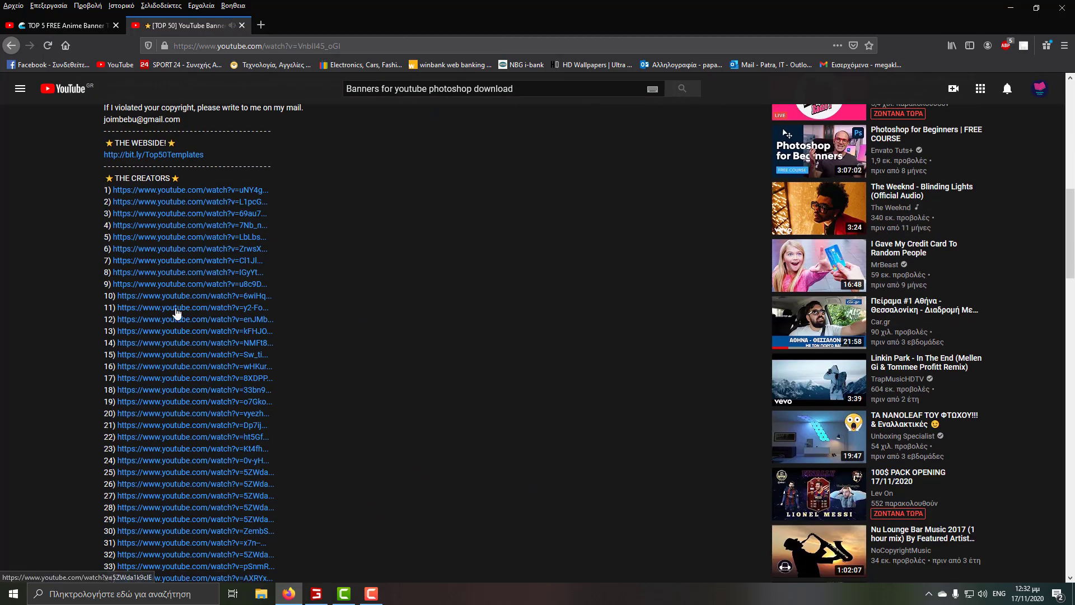
scroll(149, 387, "down", 5)
scroll(149, 386, "up", 5)
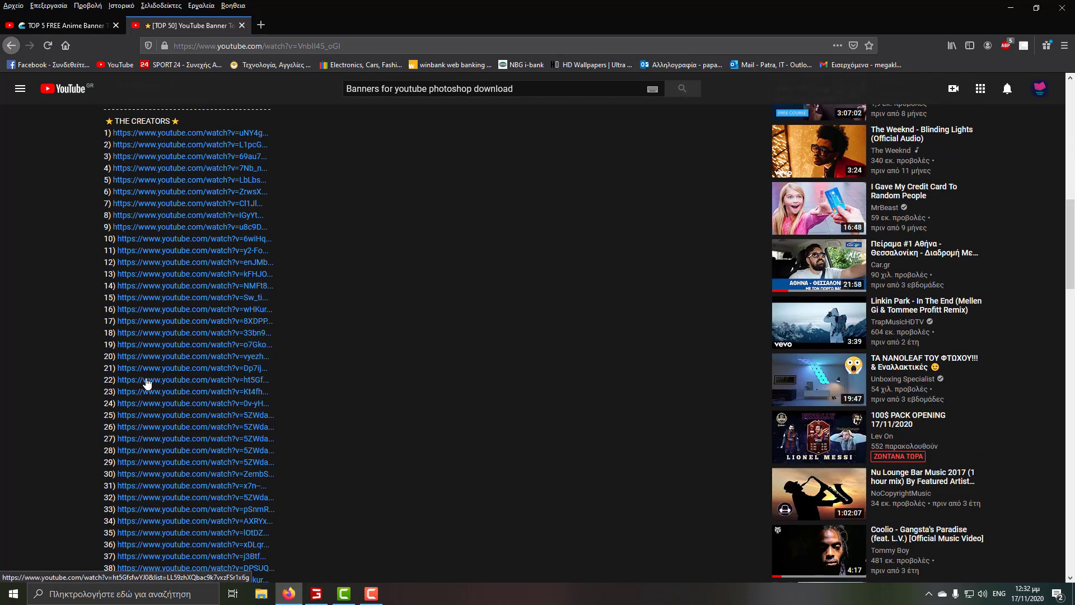
scroll(150, 384, "up", 4)
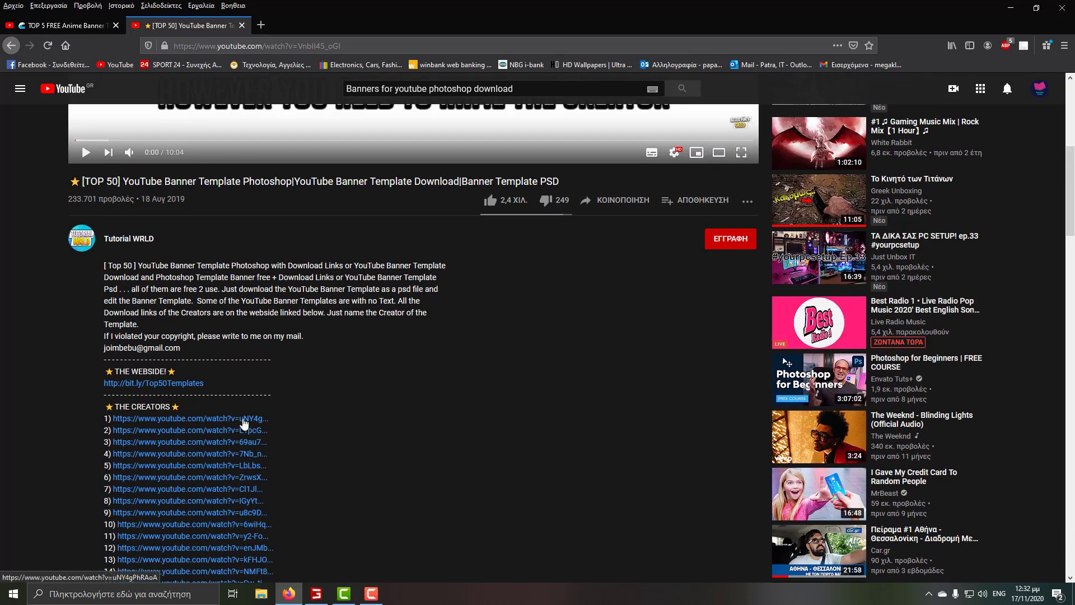
Step: Open the first creator's banner template video from the description links and look over its page
left_click(244, 419)
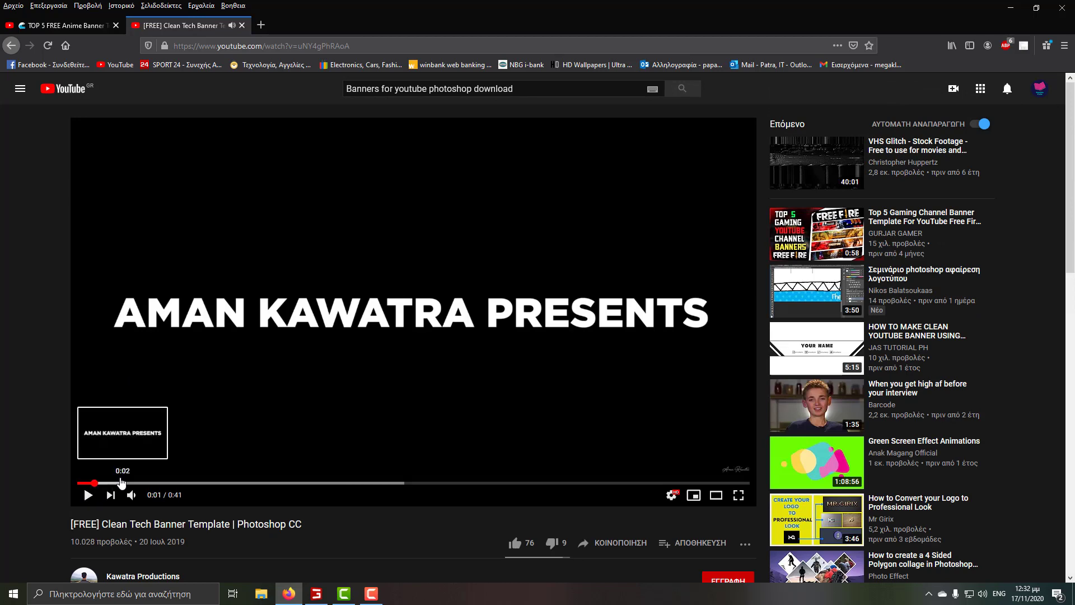
scroll(146, 392, "down", 6)
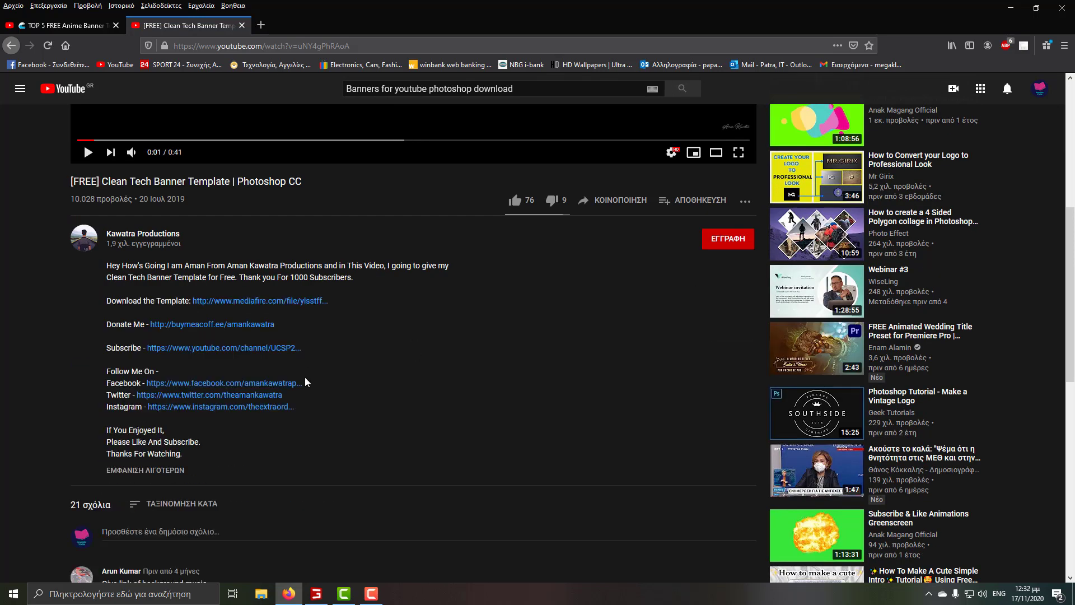
scroll(306, 382, "down", 1)
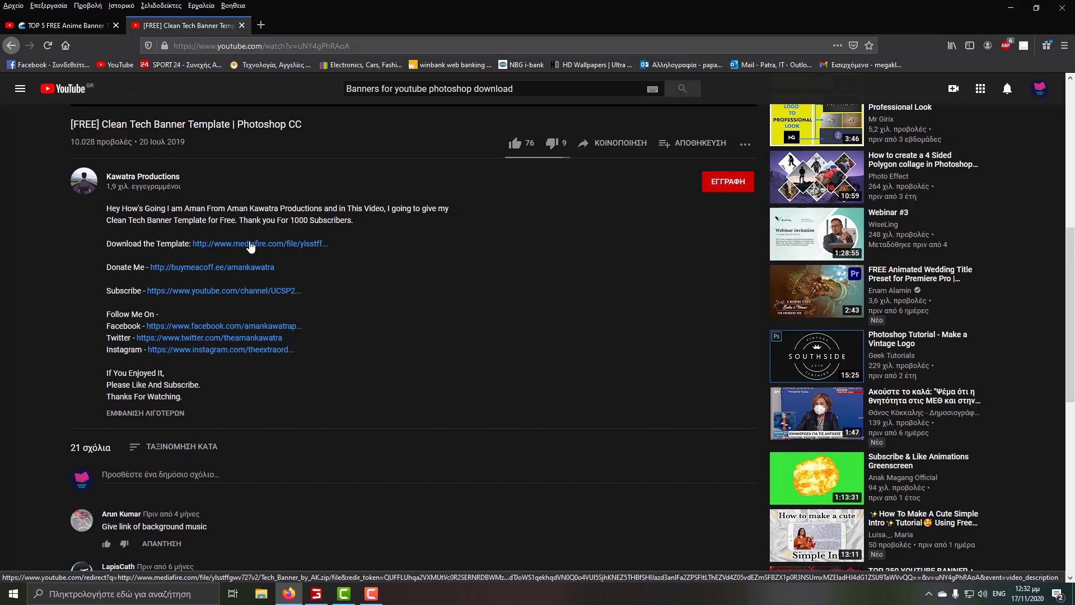
scroll(284, 156, "up", 6)
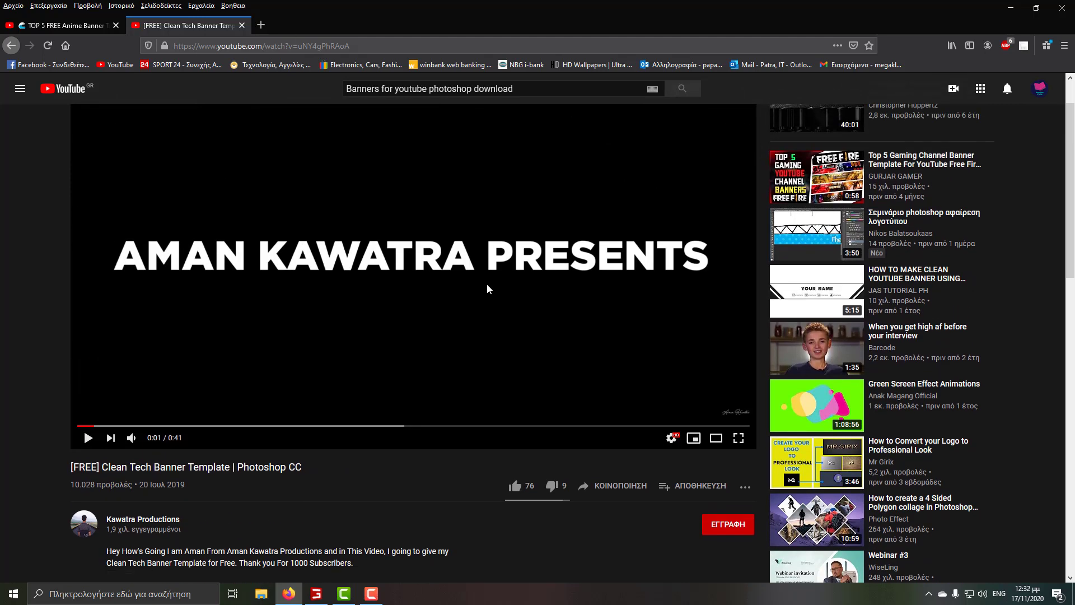
Step: Close the search tab and scroll through the TOP 5 Anime Banner Templates video page
left_click(242, 25)
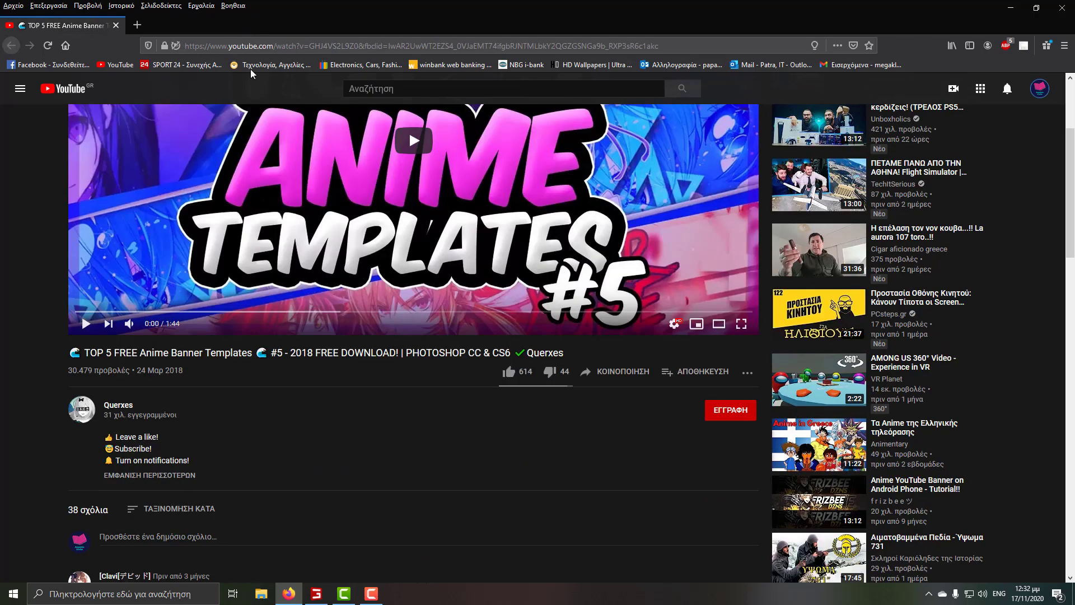
scroll(383, 354, "up", 3)
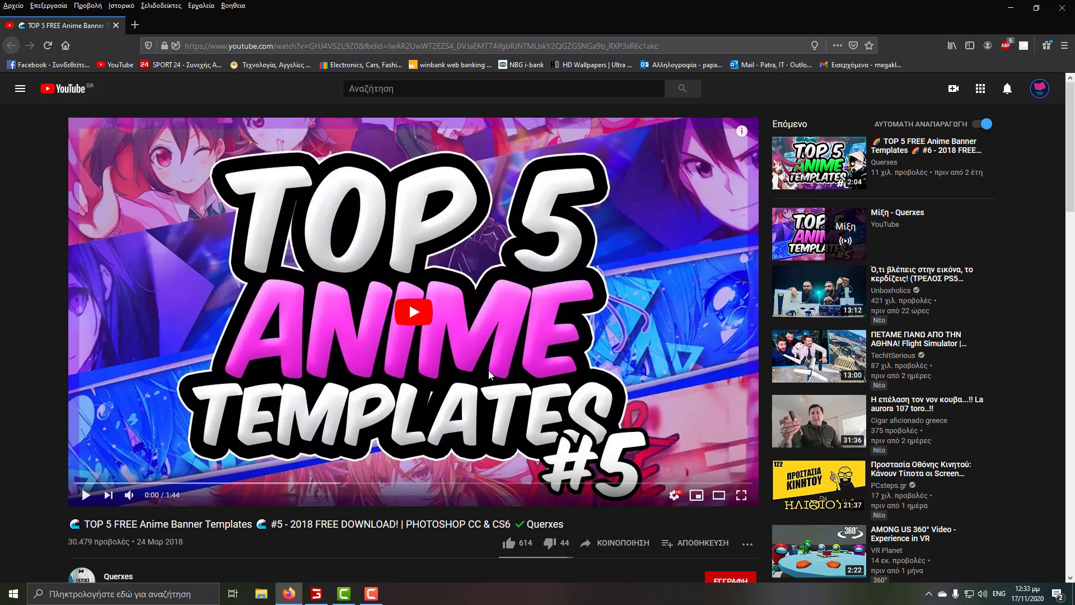
scroll(420, 339, "down", 2)
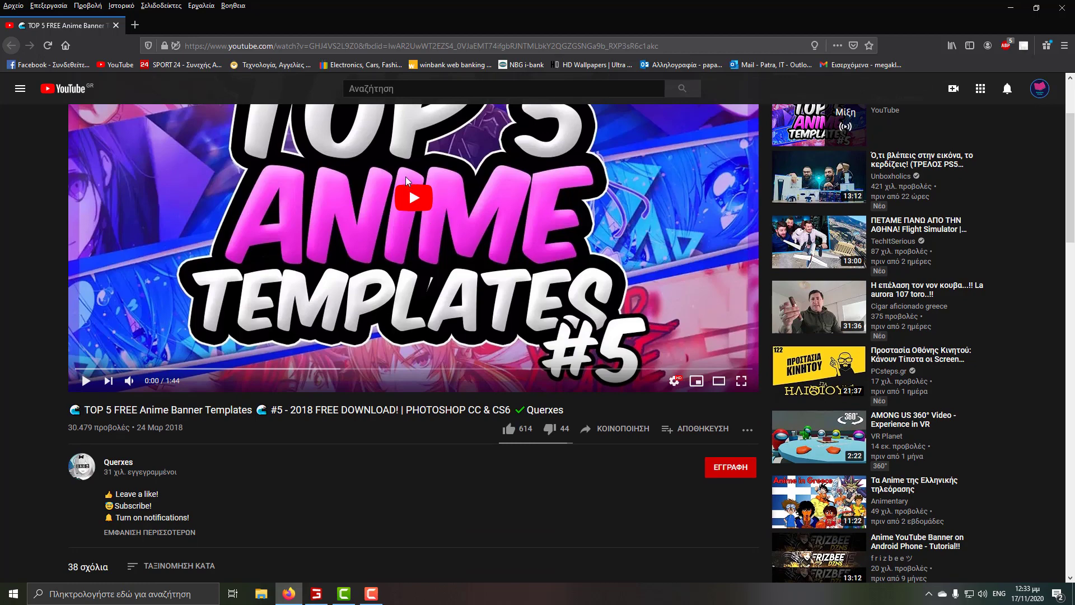
scroll(330, 224, "down", 5)
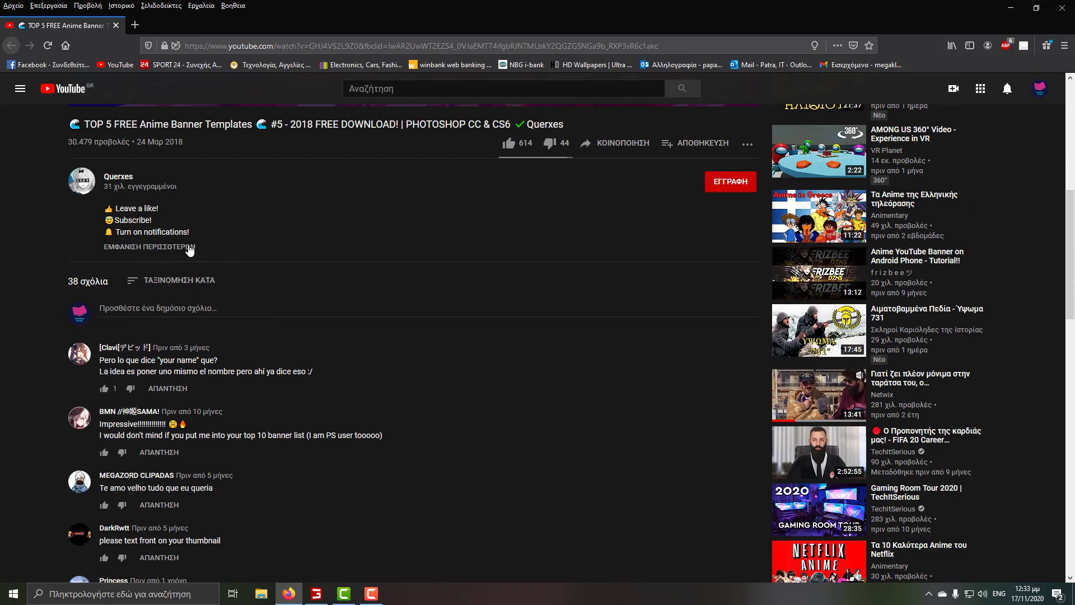
Step: Expand the video description and follow the MediaFire link for template 4
left_click(185, 247)
scroll(312, 168, "up", 4)
scroll(312, 168, "down", 6)
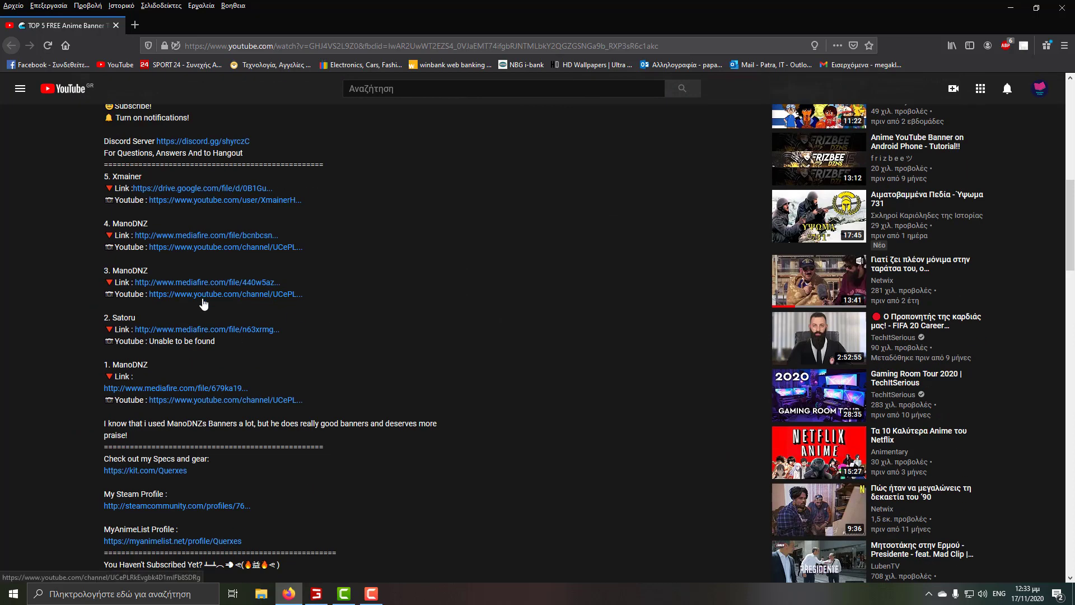
left_click(219, 236)
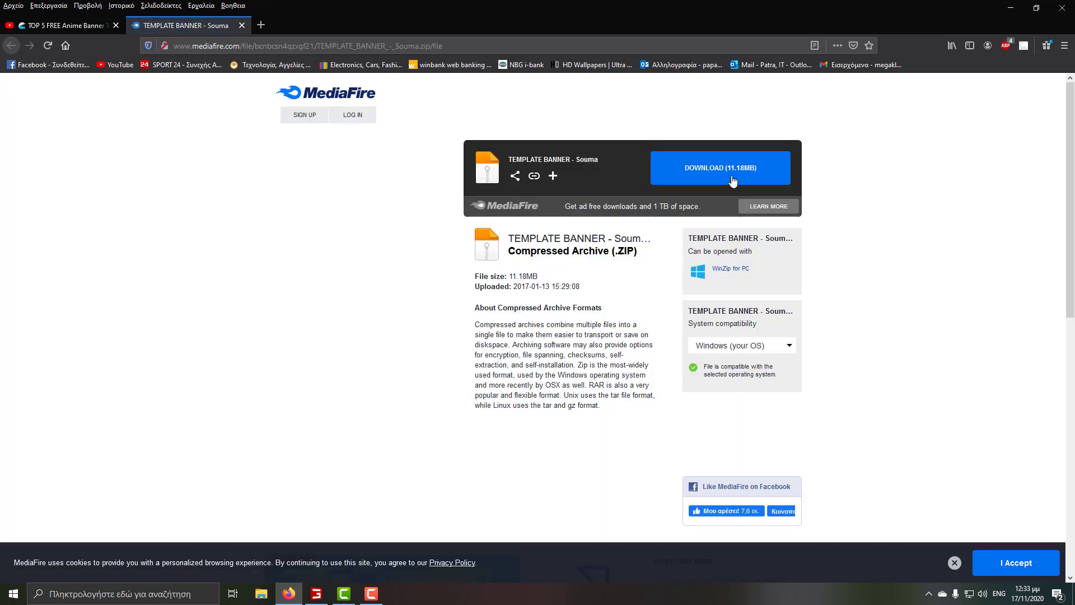
Step: Download the 11.18MB TEMPLATE BANNER - Souma ZIP and open it with WinRAR
left_click(733, 180)
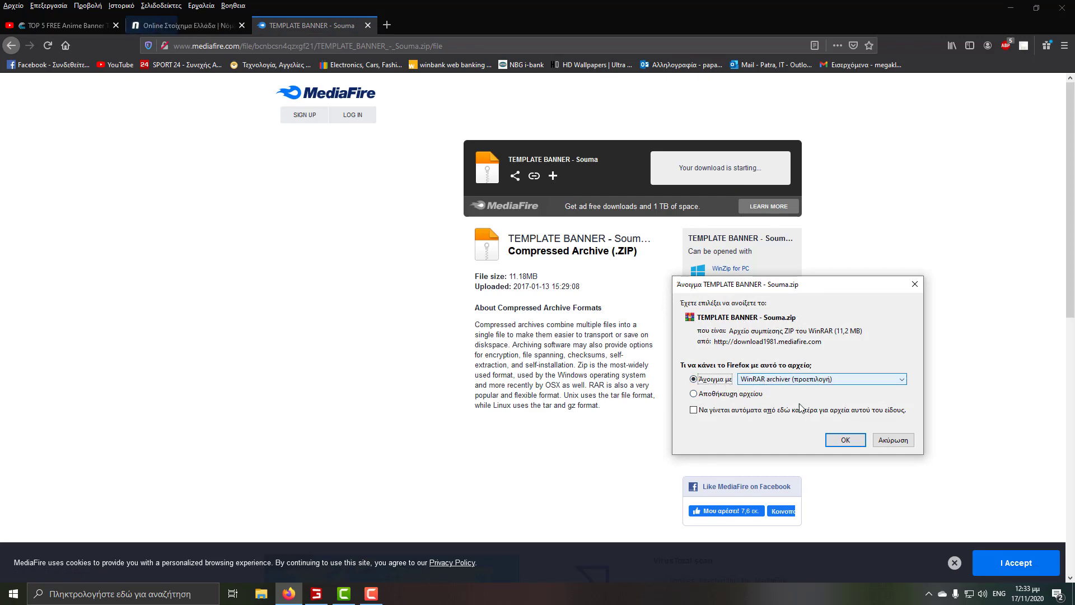
left_click(845, 440)
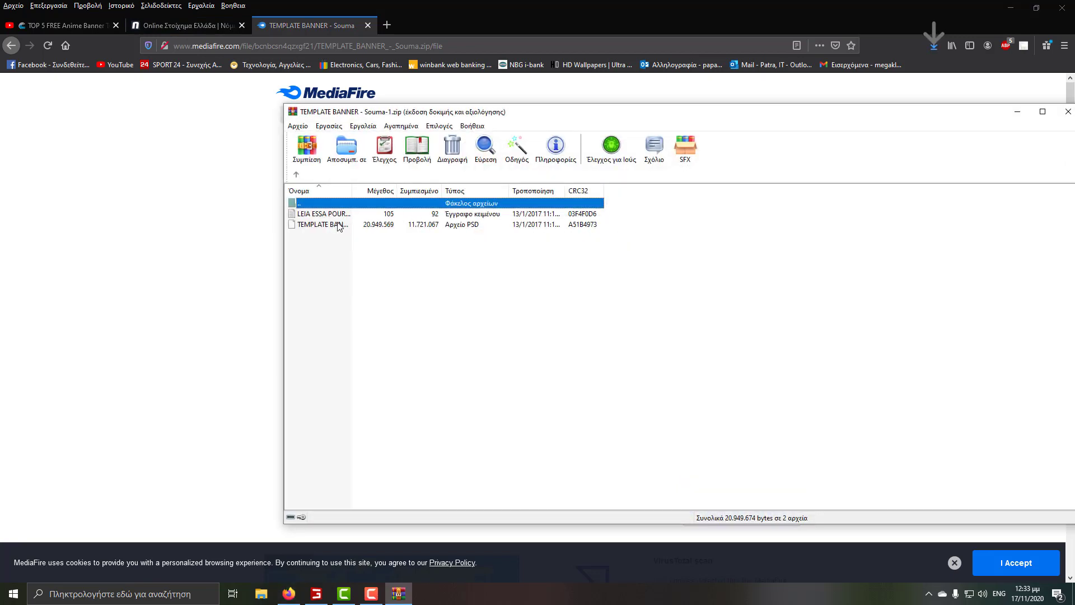
Step: Extract TEMPLATE BANNER - Souma.psd to the Desktop and close WinRAR
left_click(756, 323)
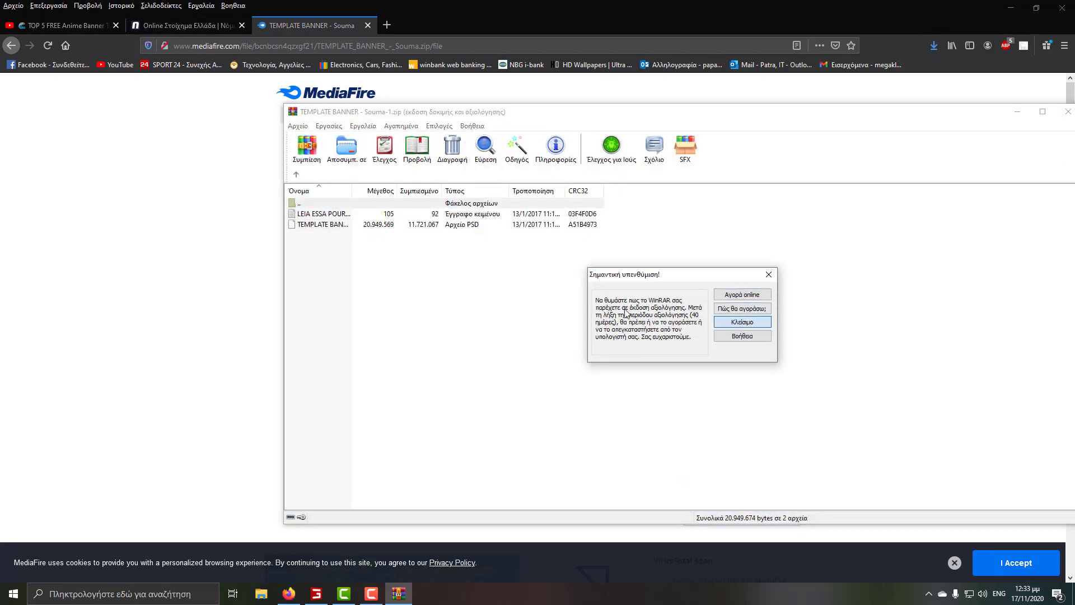
left_click(379, 226)
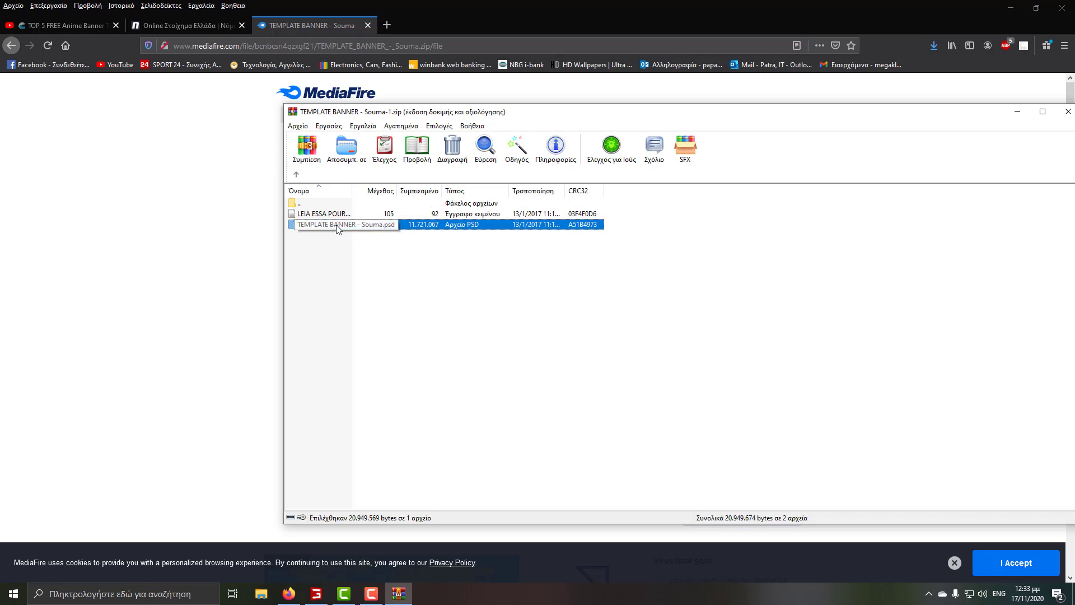
left_click(357, 161)
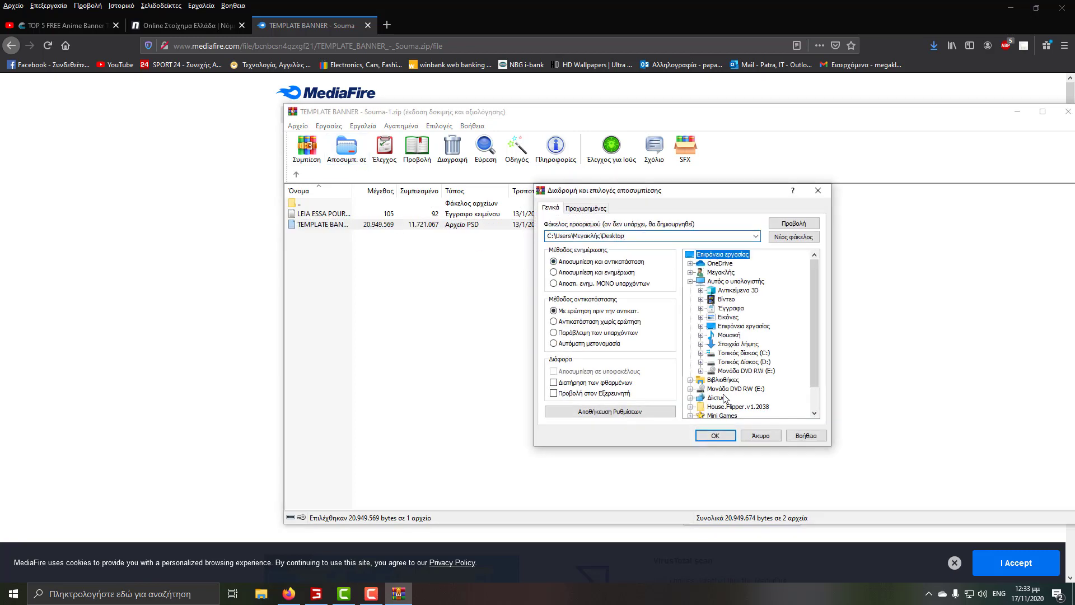
left_click(716, 436)
left_click(1068, 111)
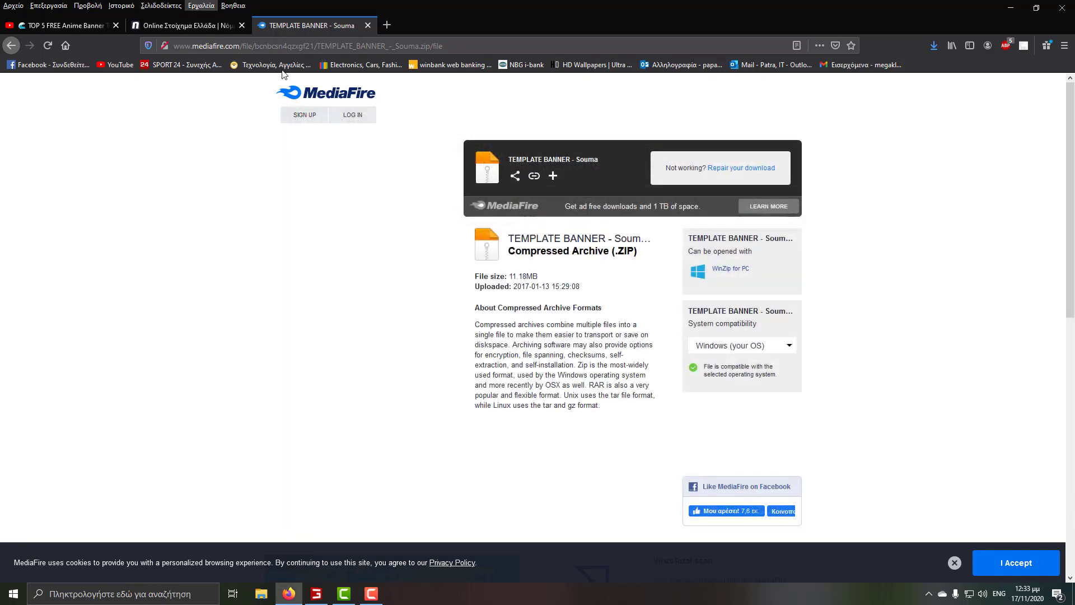
Step: Close the MediaFire and betting tabs, minimize Firefox, and move the banner file mid-desktop
left_click(368, 25)
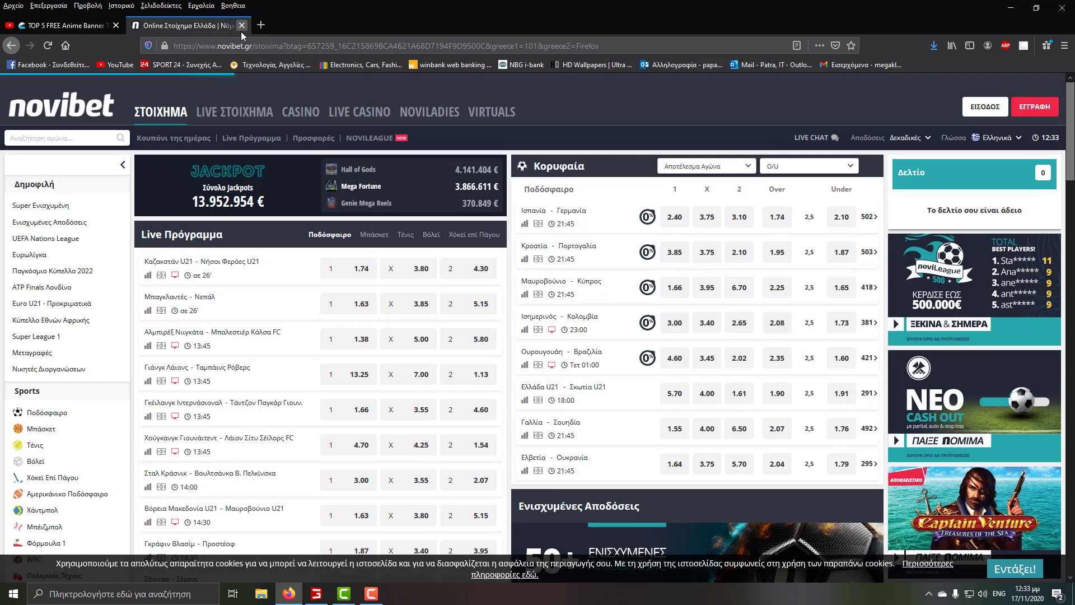
left_click(241, 26)
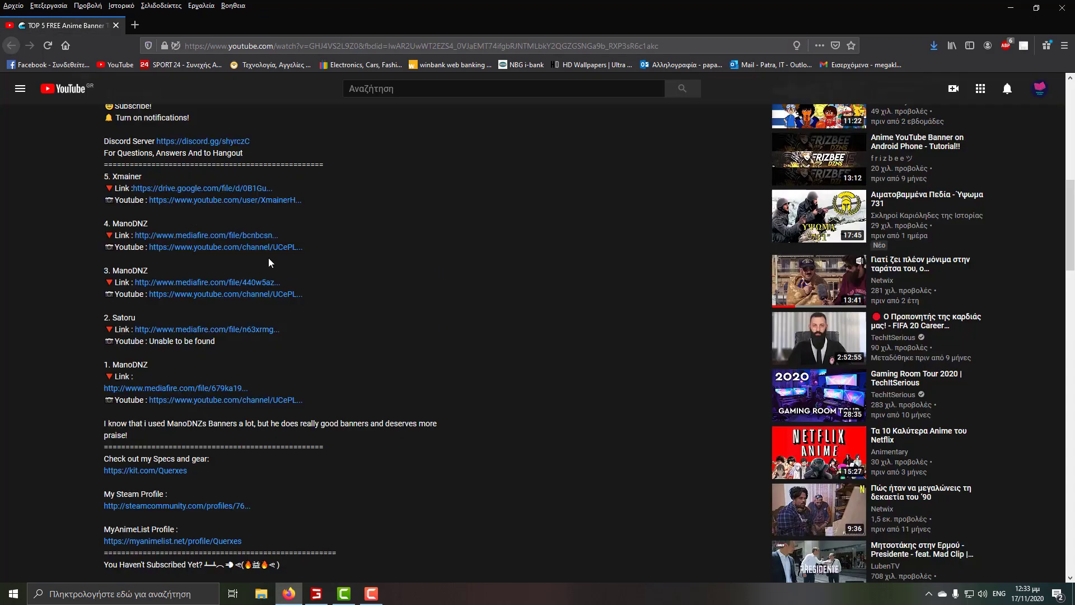
scroll(482, 230, "up", 10)
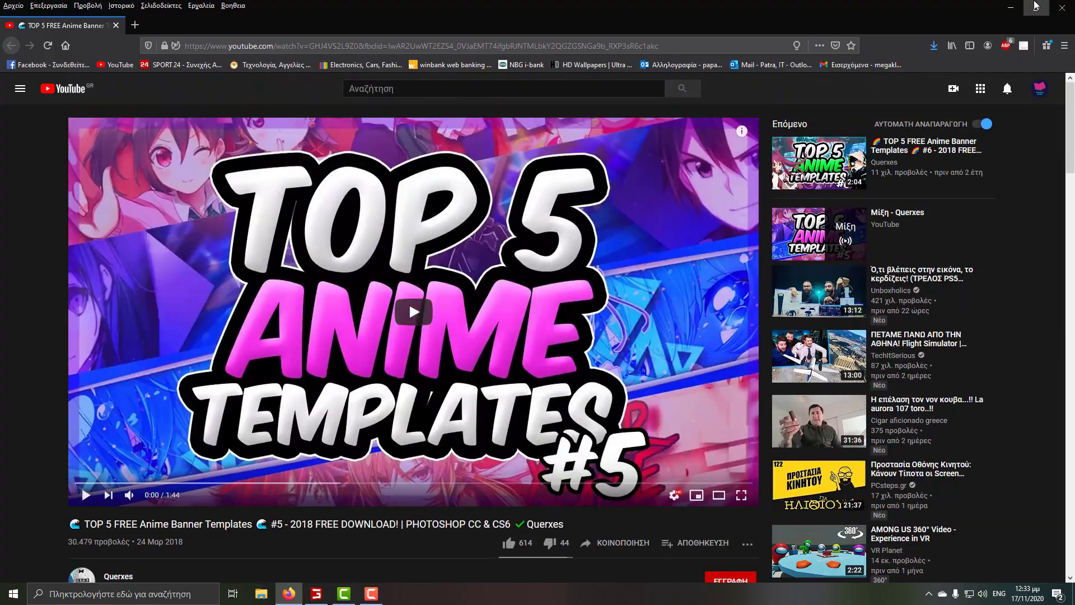
left_click(1012, 9)
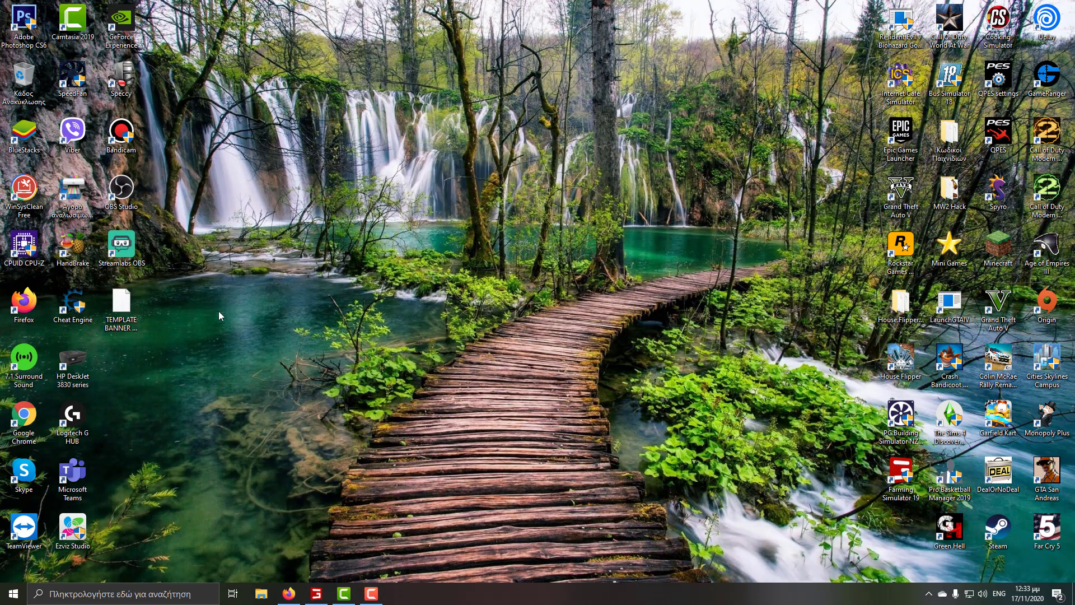
left_click_drag(124, 307, 466, 254)
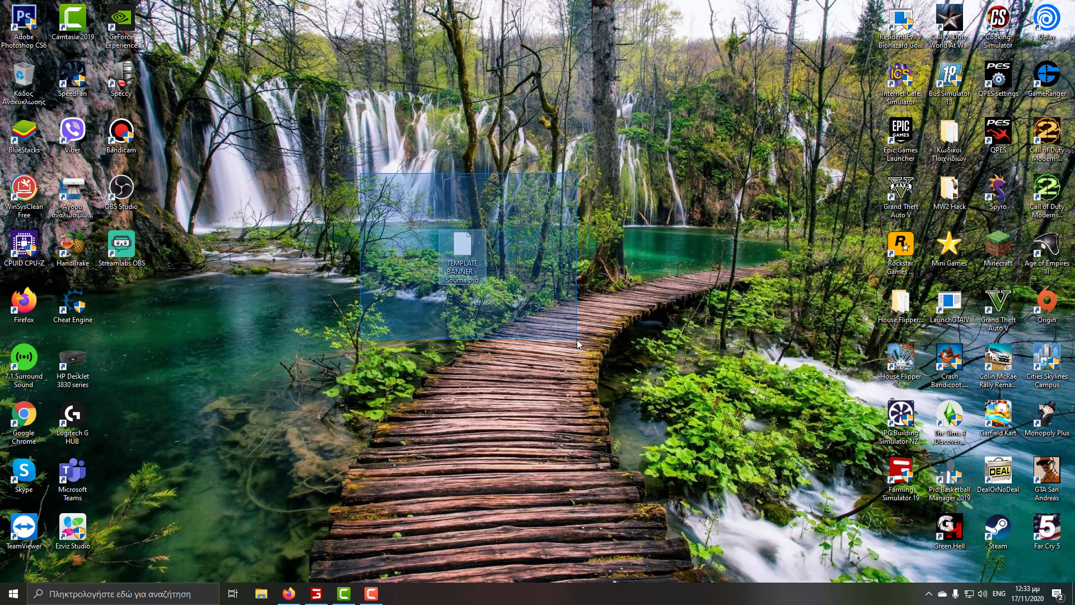
Step: Copy the Photoshop CS6 shortcut onto the desktop beside the banner file
left_click(79, 595)
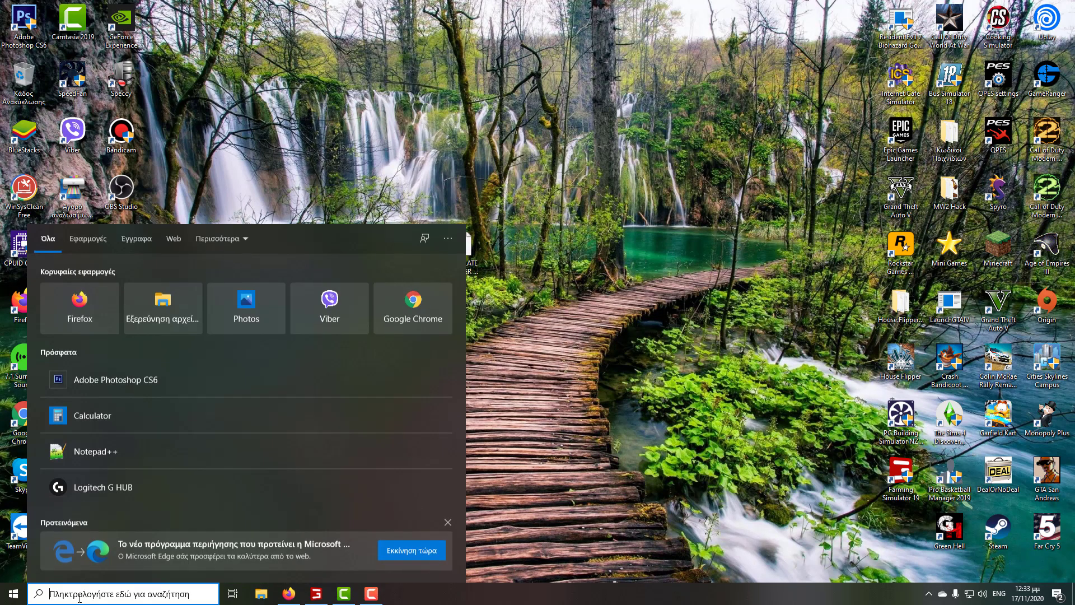
type("Adob")
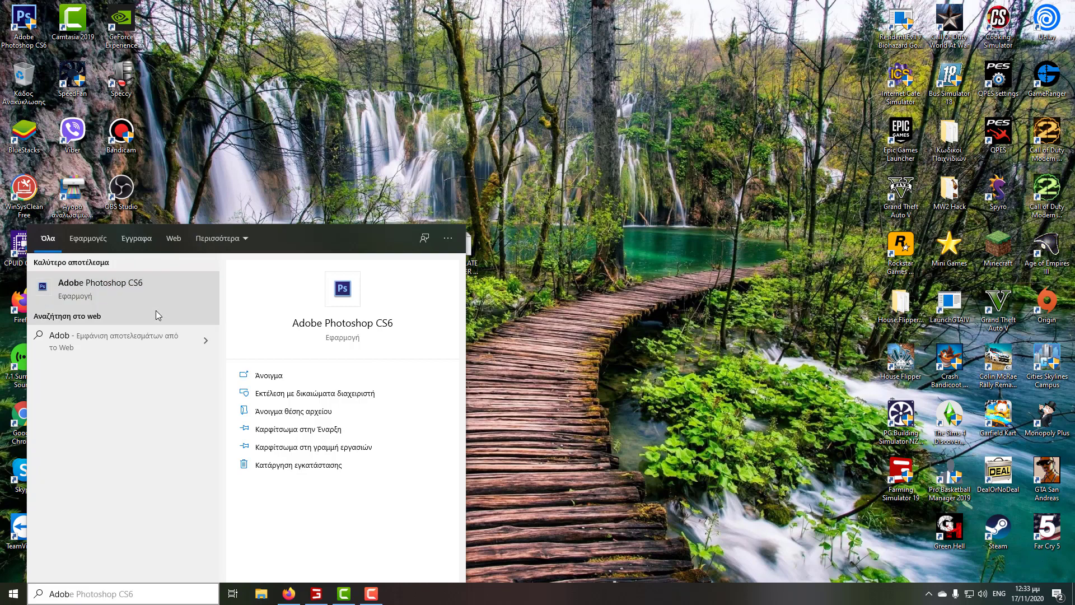
left_click(289, 412)
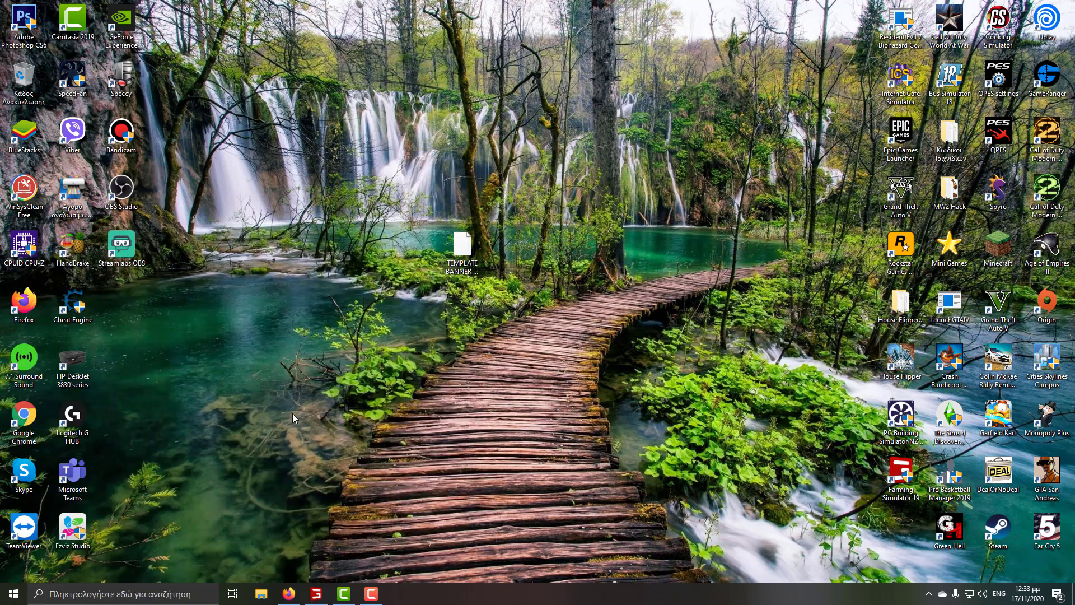
key("ctrl+c")
key("super+d")
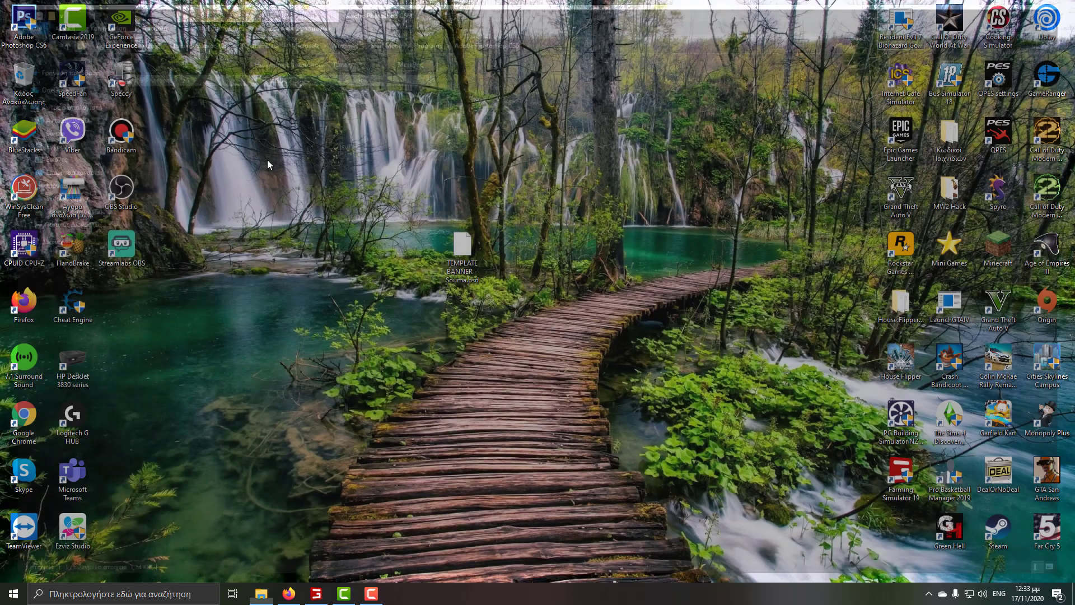
key("ctrl+v")
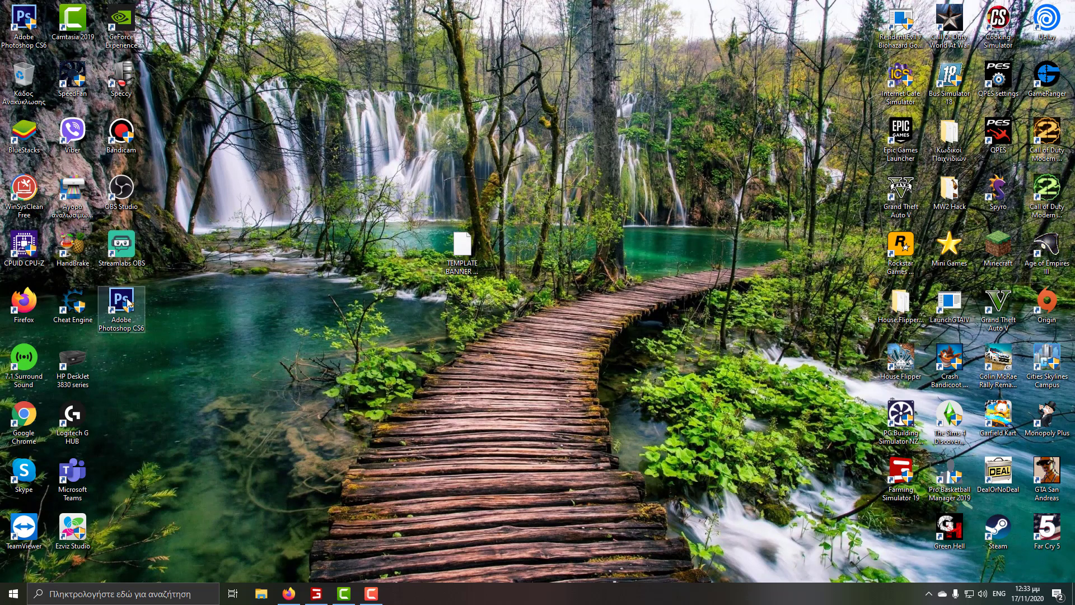
left_click_drag(121, 305, 463, 193)
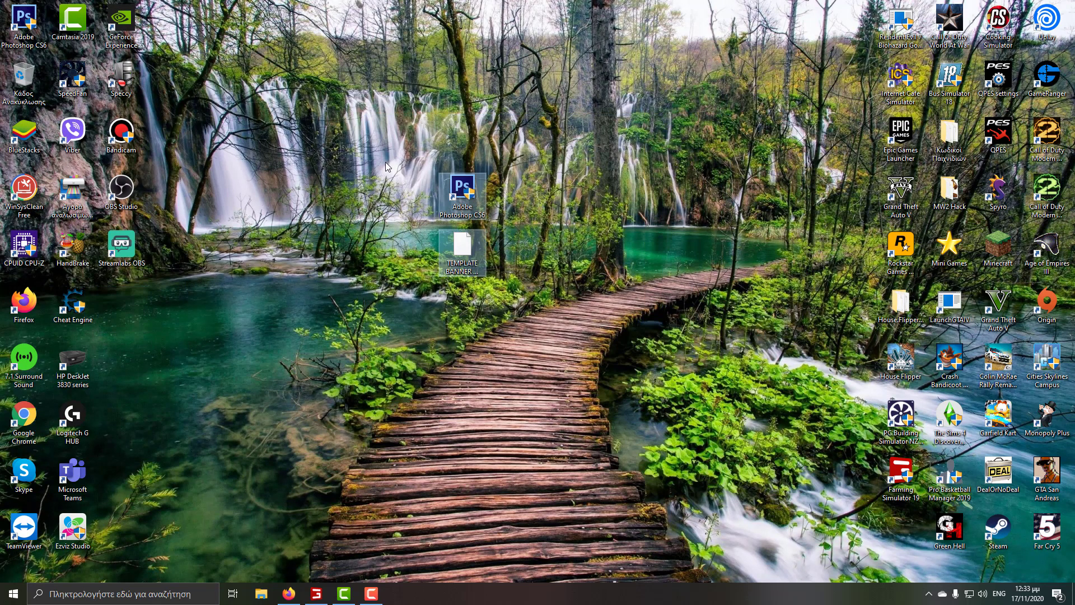
left_click(498, 224)
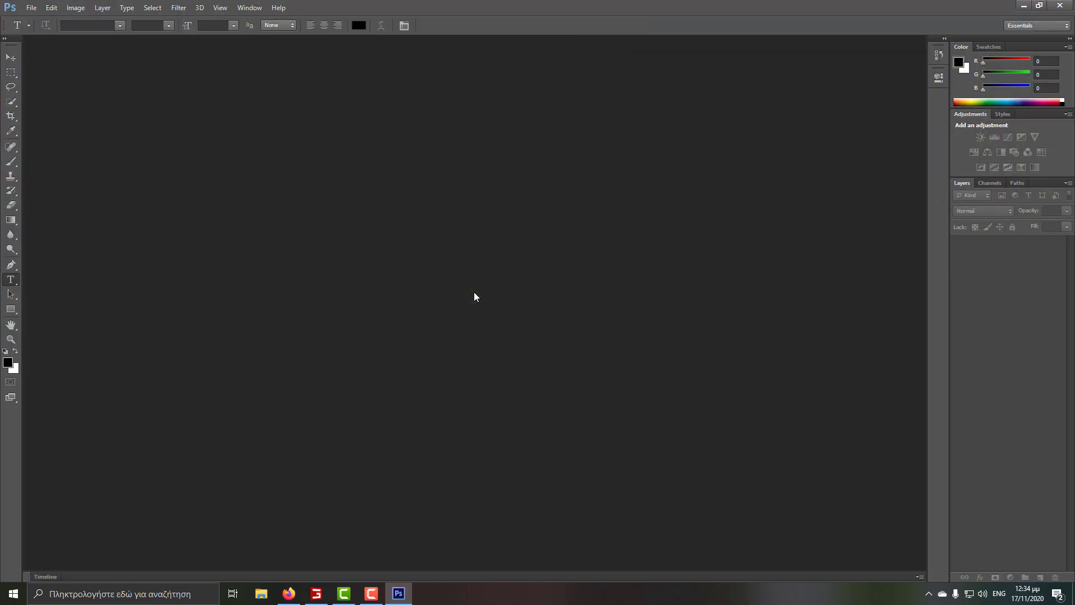
Step: Open TEMPLATE BANNER - Souma from the Desktop via File > Open
left_click(28, 10)
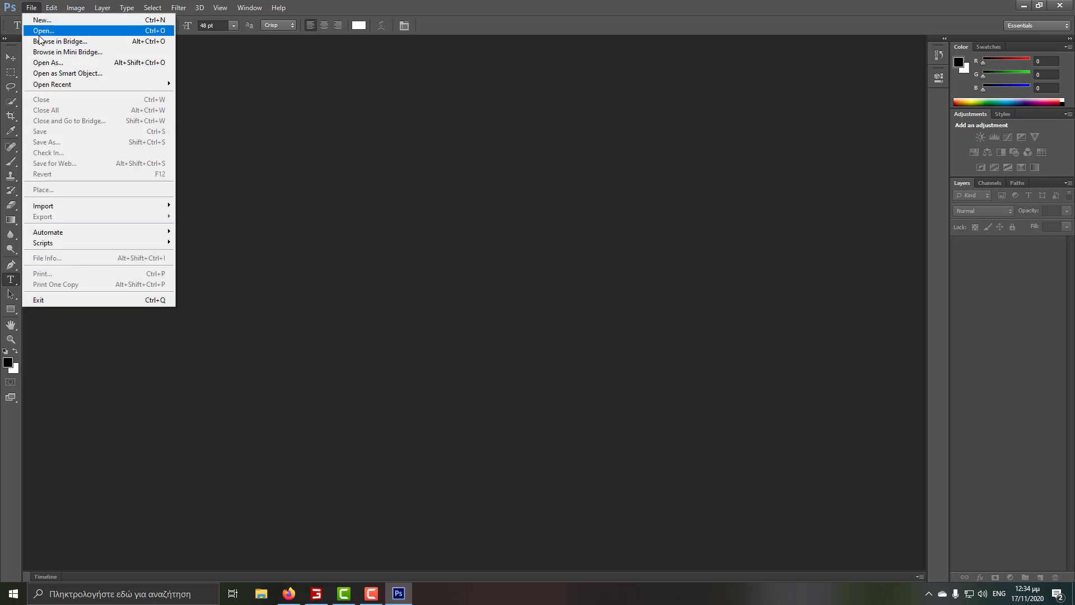
left_click(39, 33)
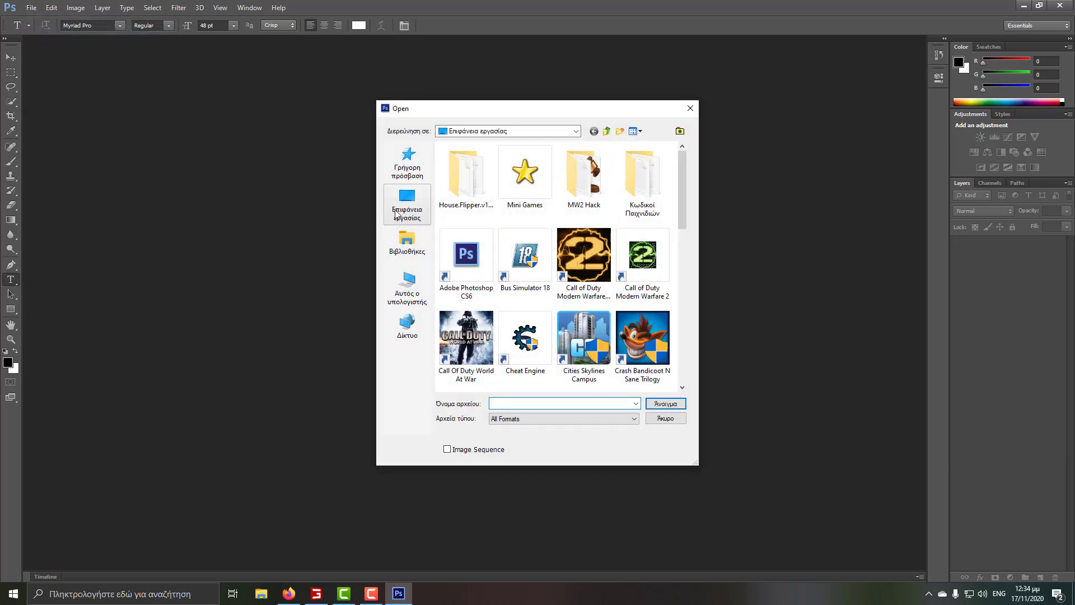
left_click(397, 212)
scroll(482, 263, "down", 3)
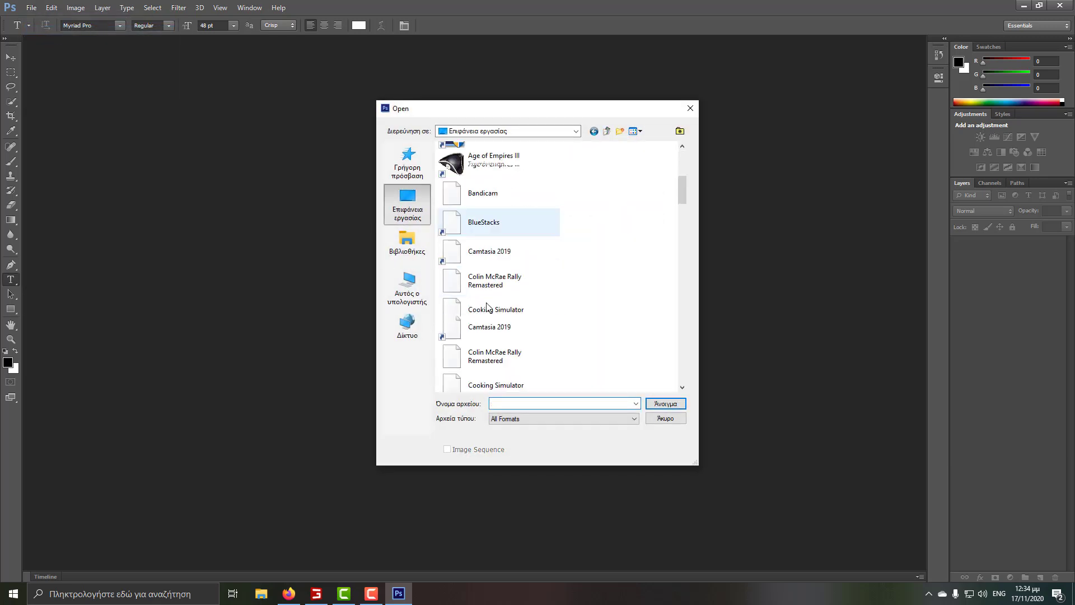
scroll(489, 298, "down", 3)
scroll(489, 297, "down", 5)
scroll(489, 293, "down", 3)
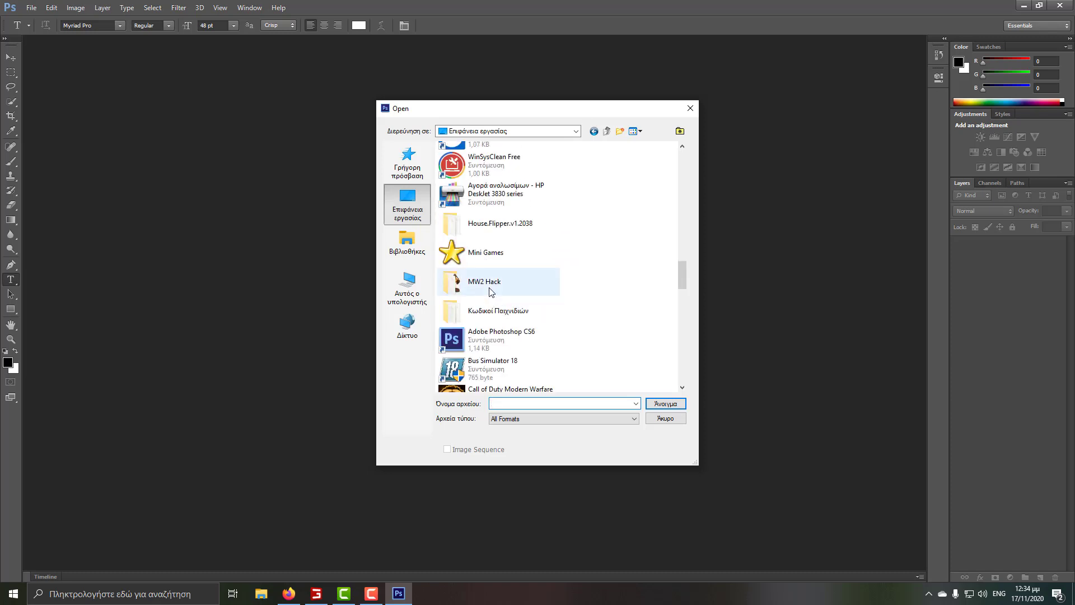
scroll(491, 288, "down", 1)
scroll(490, 288, "down", 3)
scroll(491, 286, "down", 4)
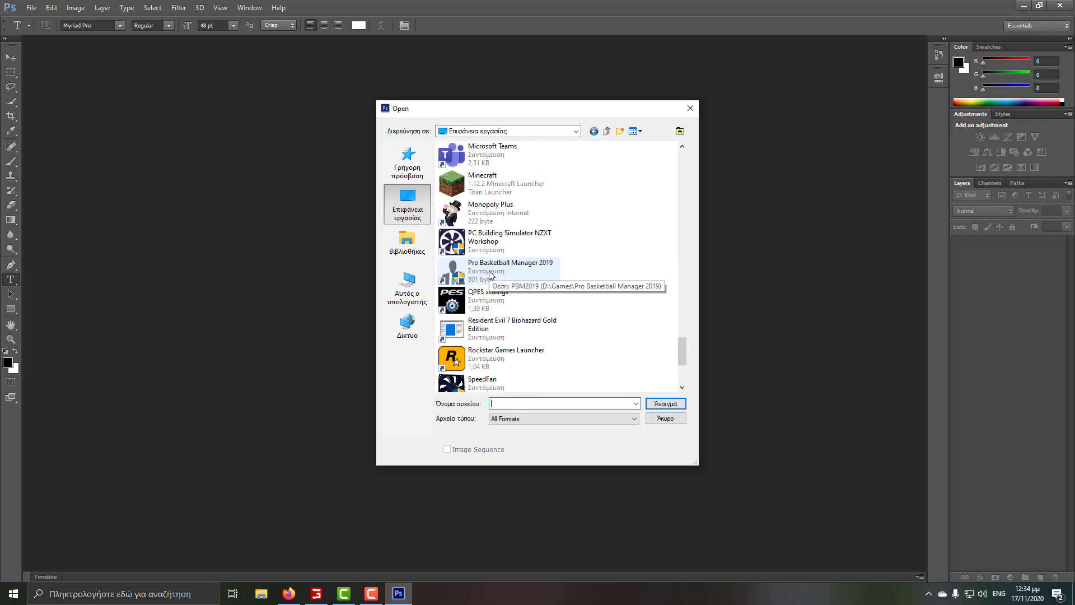
scroll(490, 277, "down", 1)
scroll(490, 274, "down", 3)
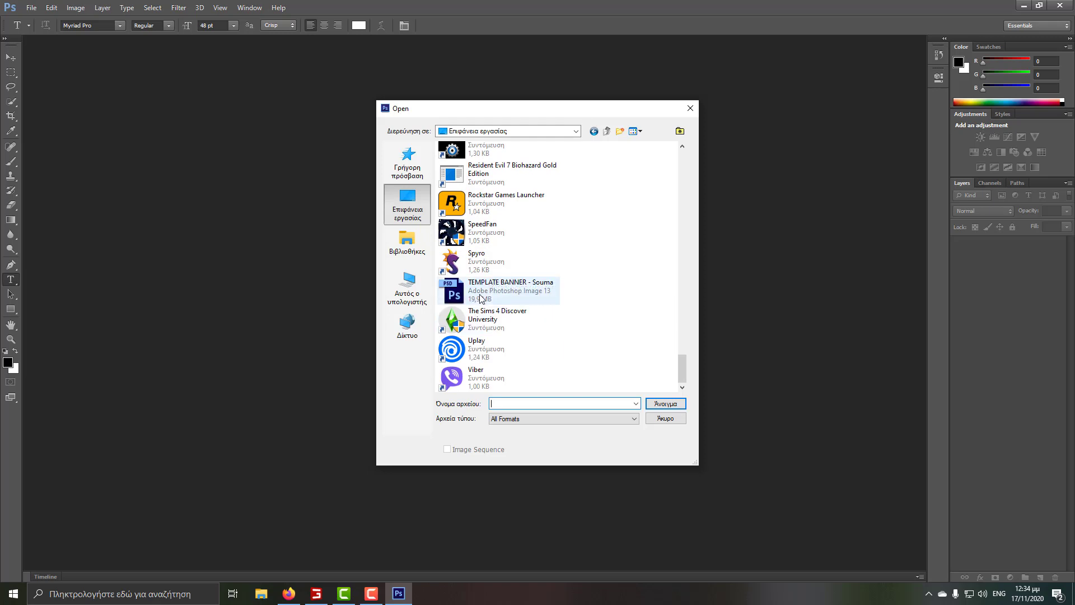
left_click(486, 279)
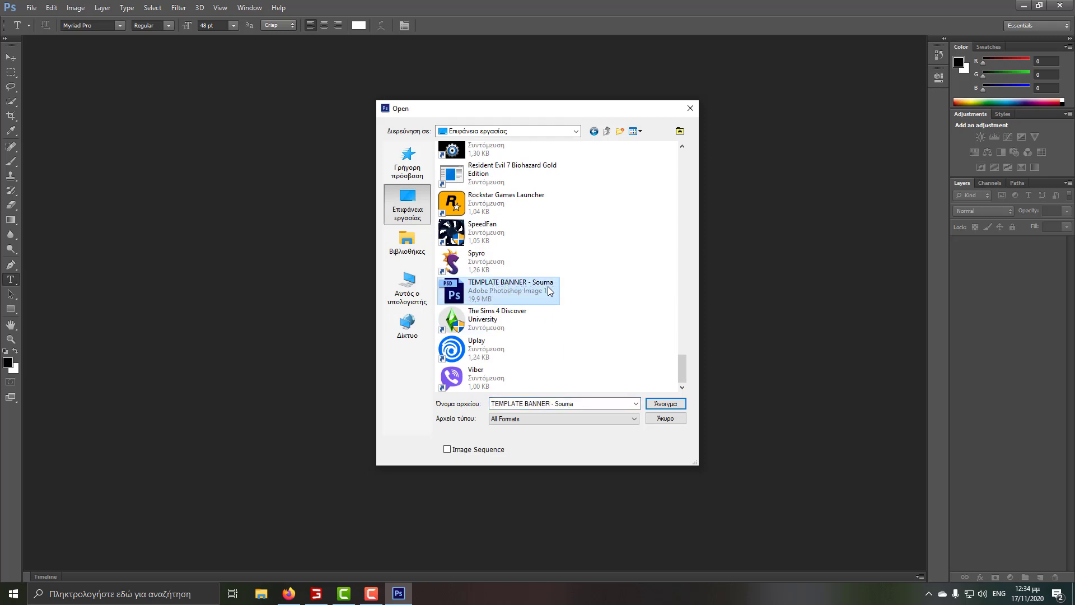
left_click(666, 404)
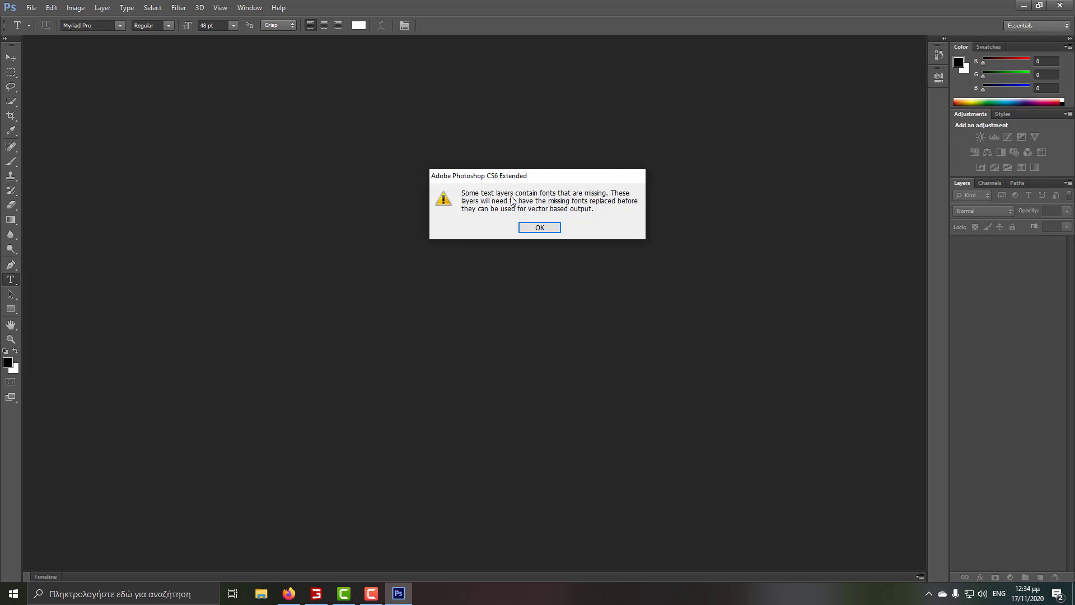
Step: Dismiss the missing-fonts warning, start editing the YOUR text with the Type tool, then switch to Firefox
left_click(551, 226)
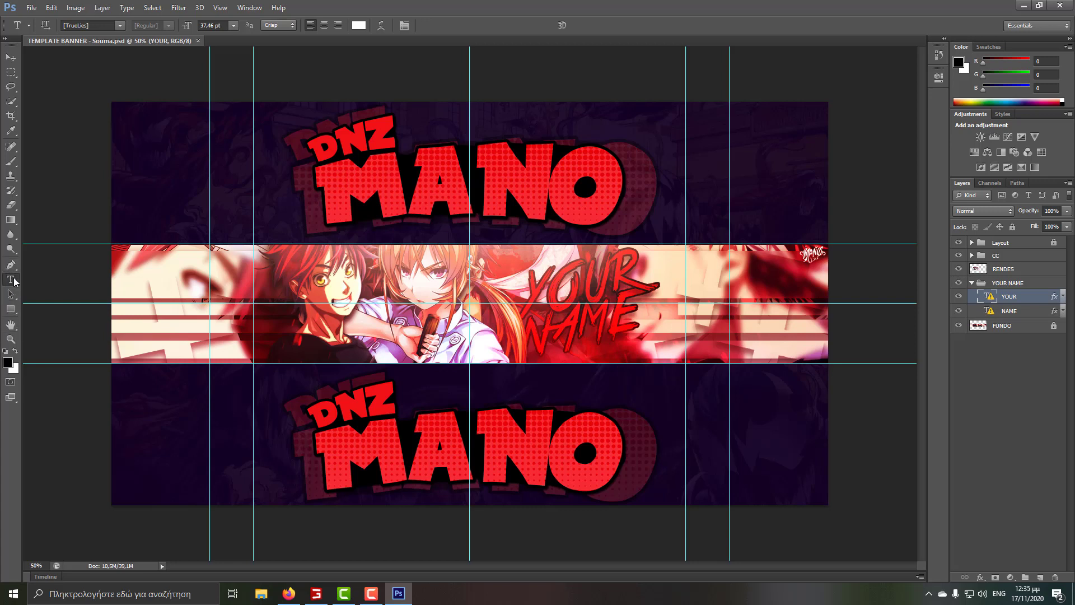
left_click(11, 57)
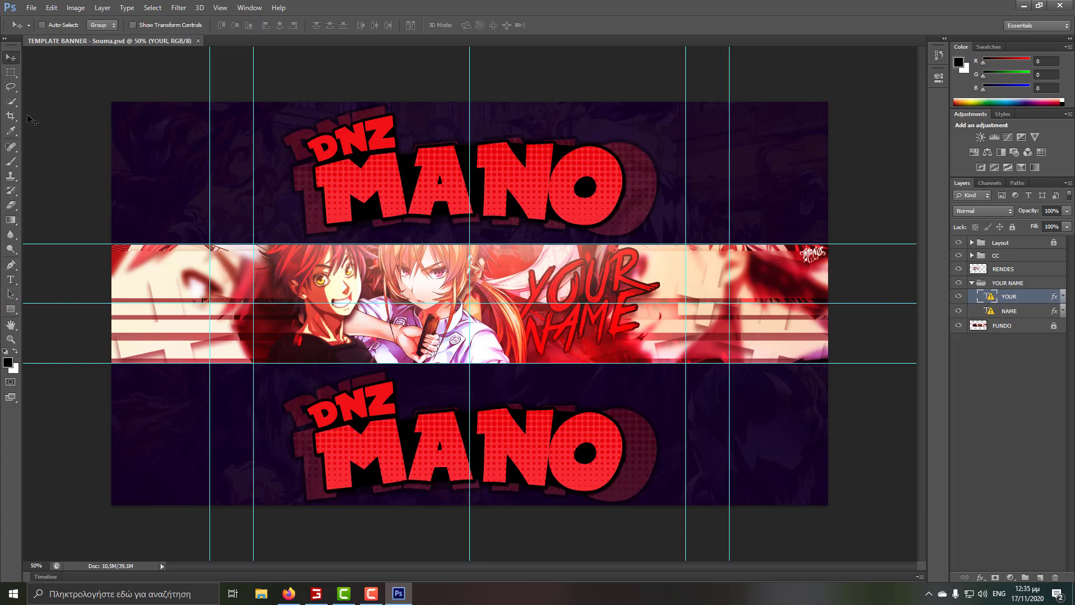
left_click(12, 280)
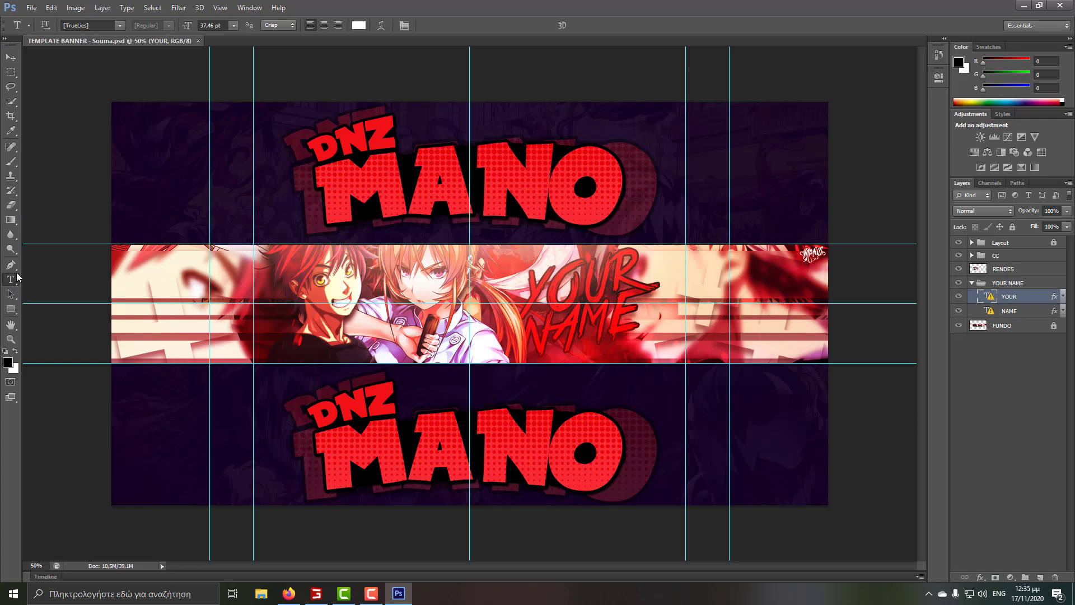
left_click(571, 270)
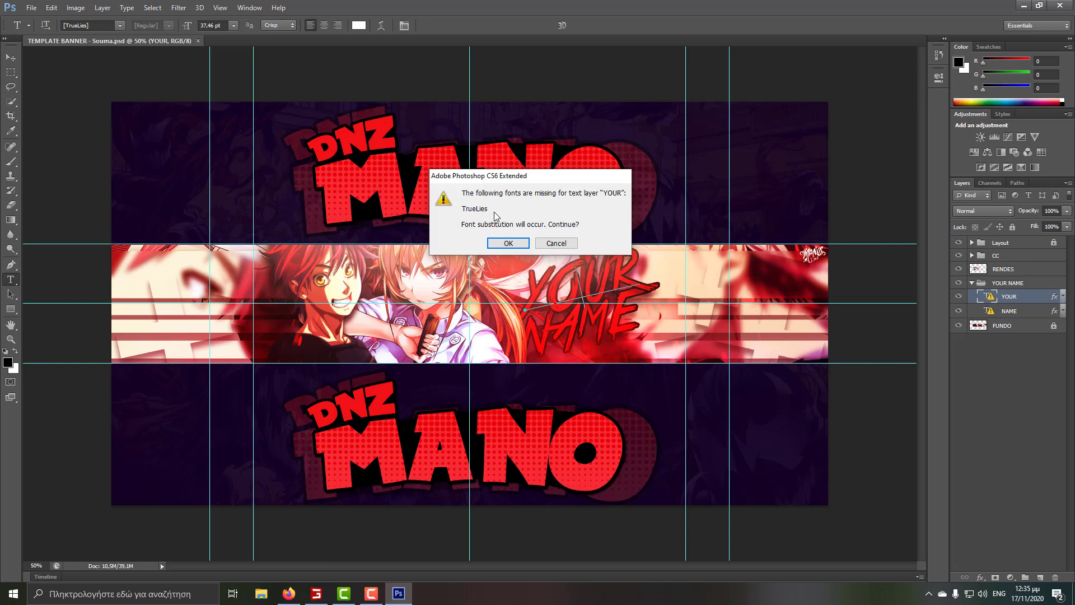
left_click(290, 586)
Step: Open a new Firefox tab on the Google home page, glancing back at the Photoshop banner
key("ctrl+t")
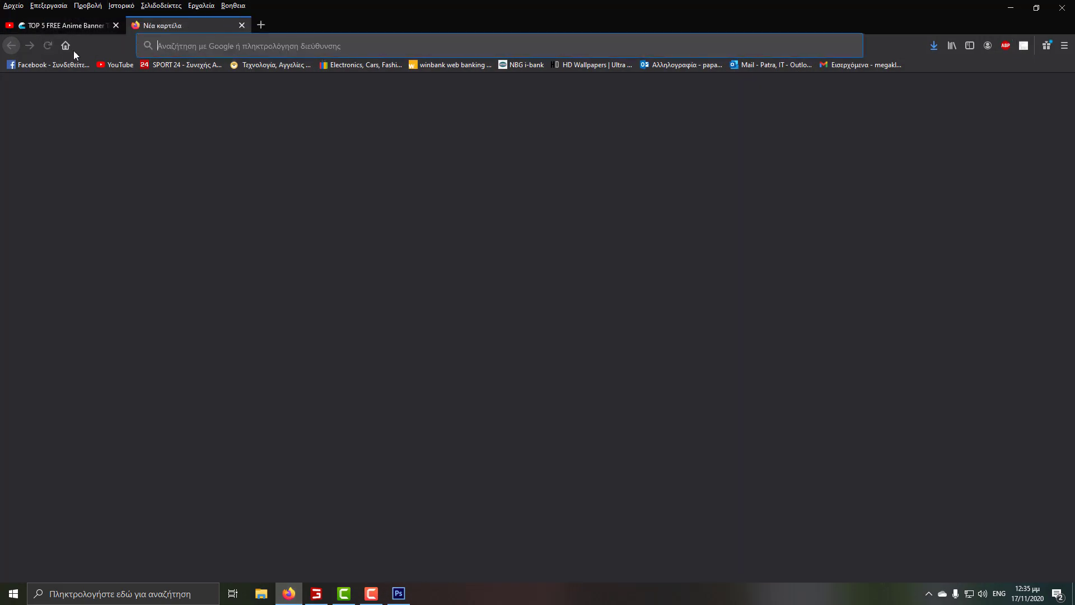
left_click(65, 46)
left_click(431, 260)
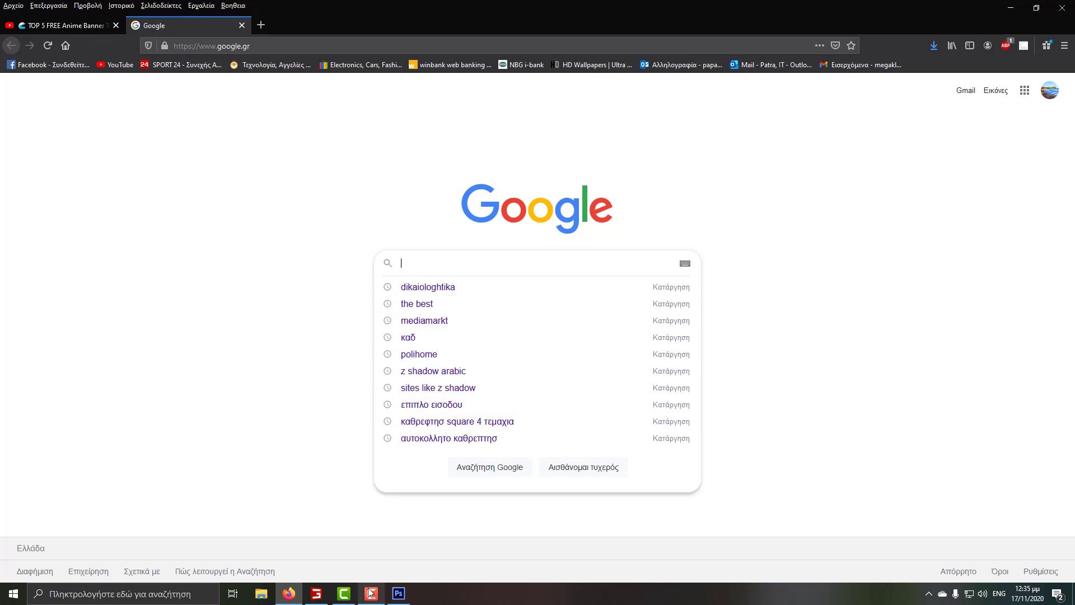
left_click(397, 594)
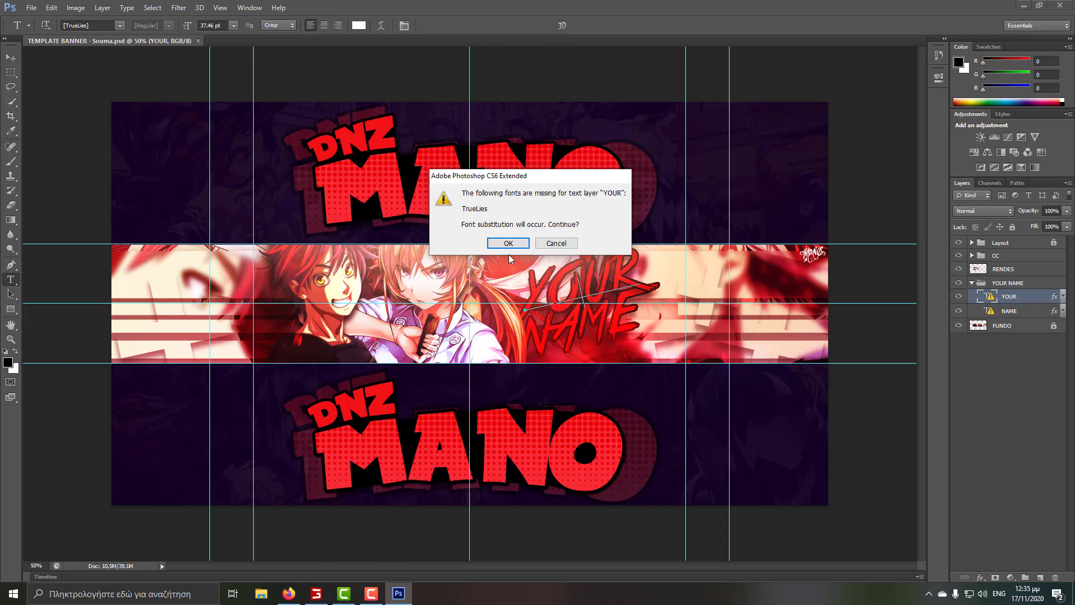
left_click(289, 594)
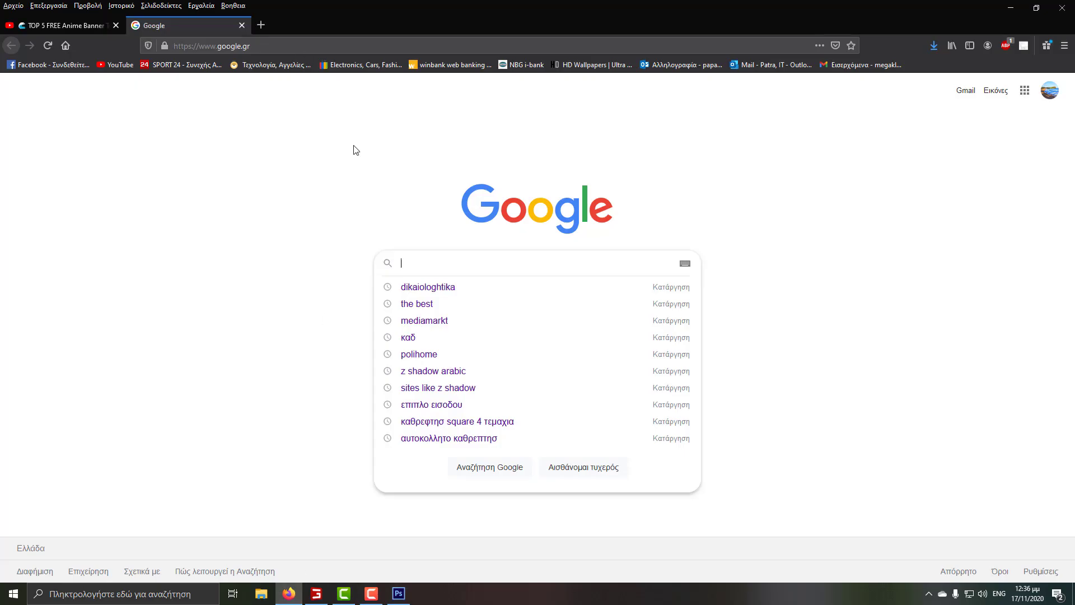
Step: Search Google for 'true lies font download' via the suggestion, checking Photoshop's missing-font warning
type("True")
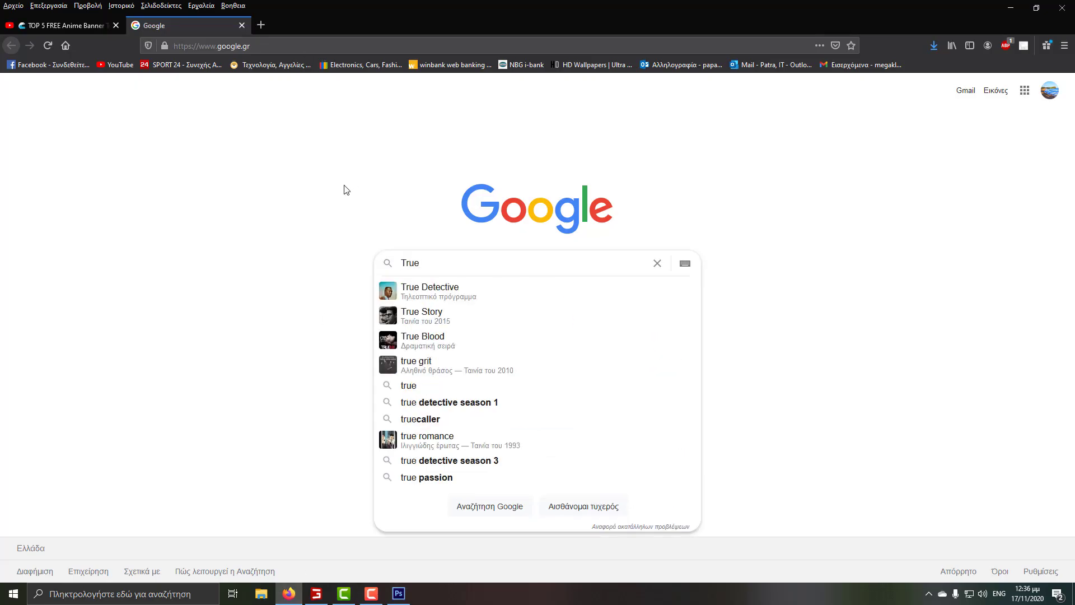
key("BackSpace")
key("BackSpace")
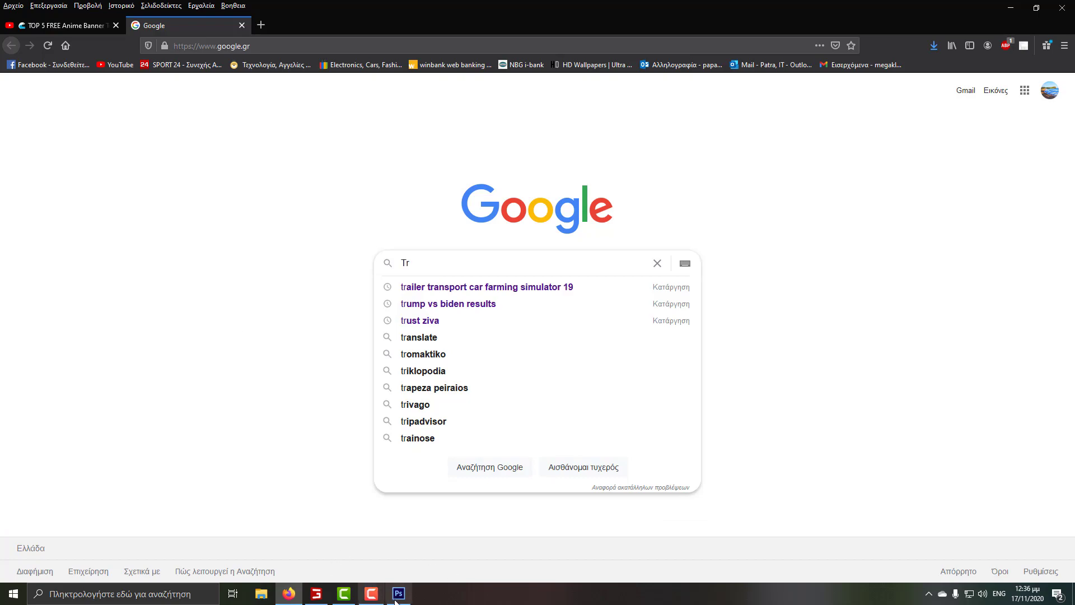
left_click(398, 595)
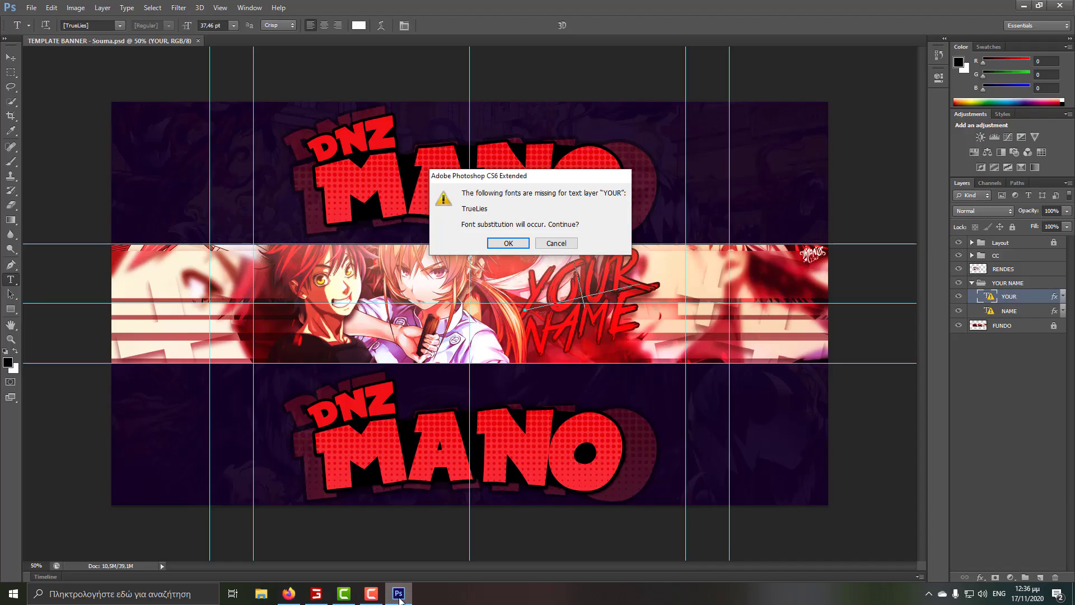
left_click(288, 594)
type("ue")
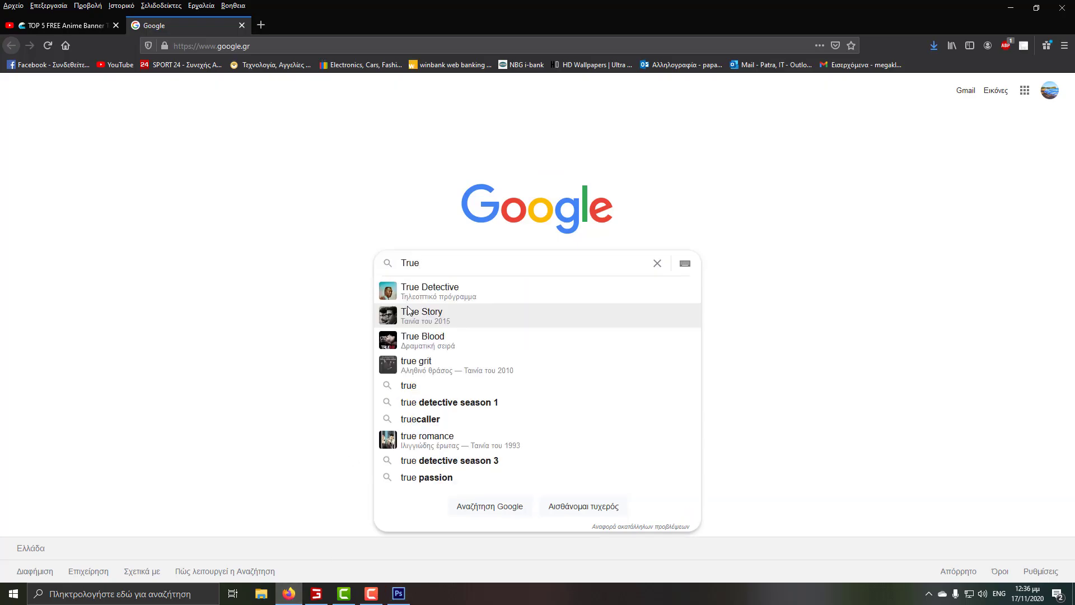
type("lies font")
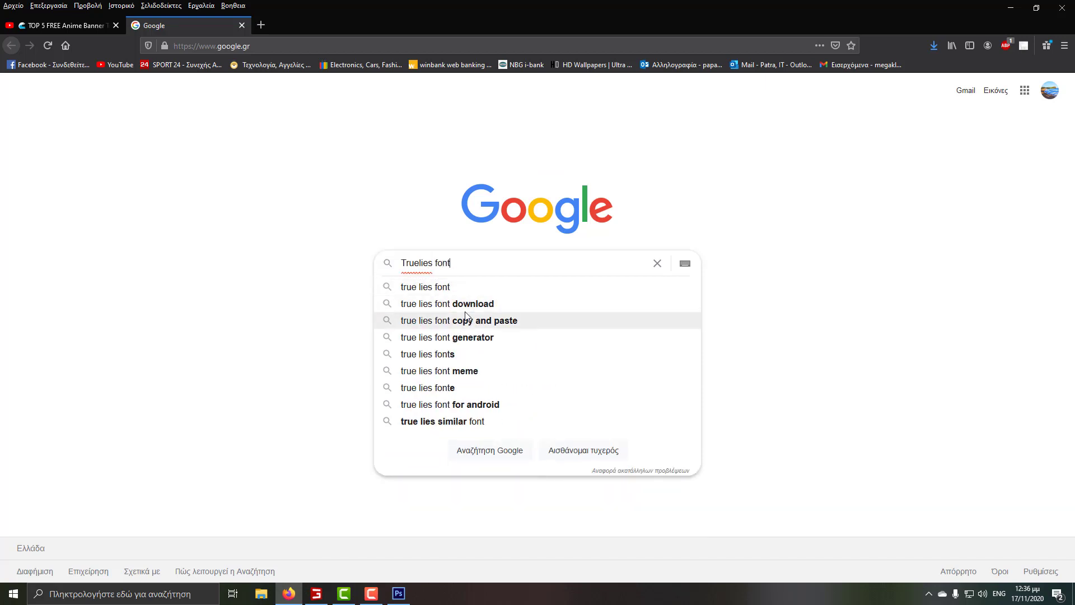
left_click(409, 306)
left_click(402, 590)
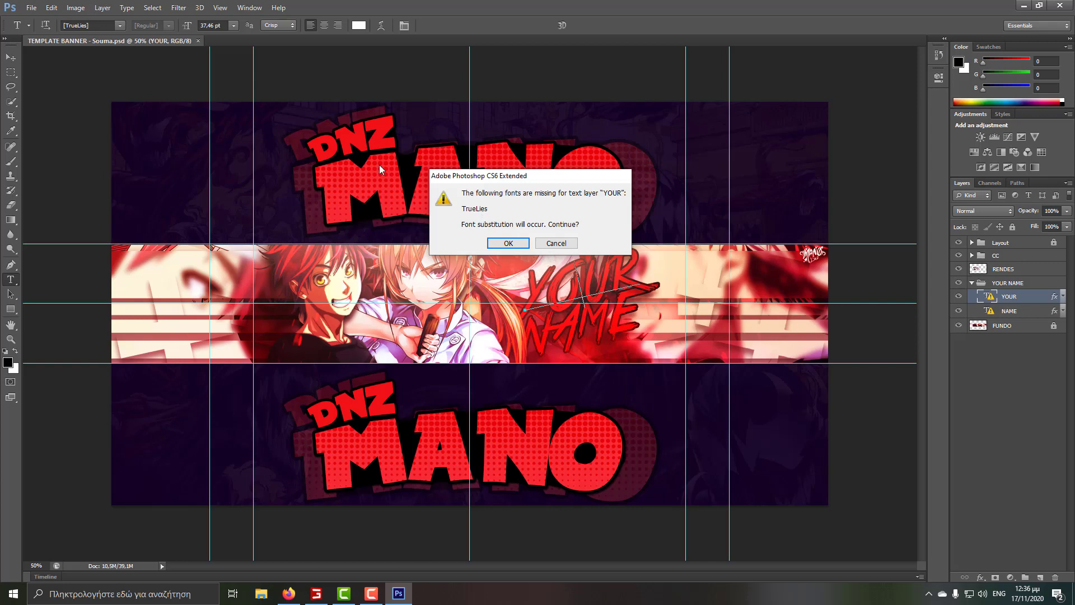
left_click(289, 593)
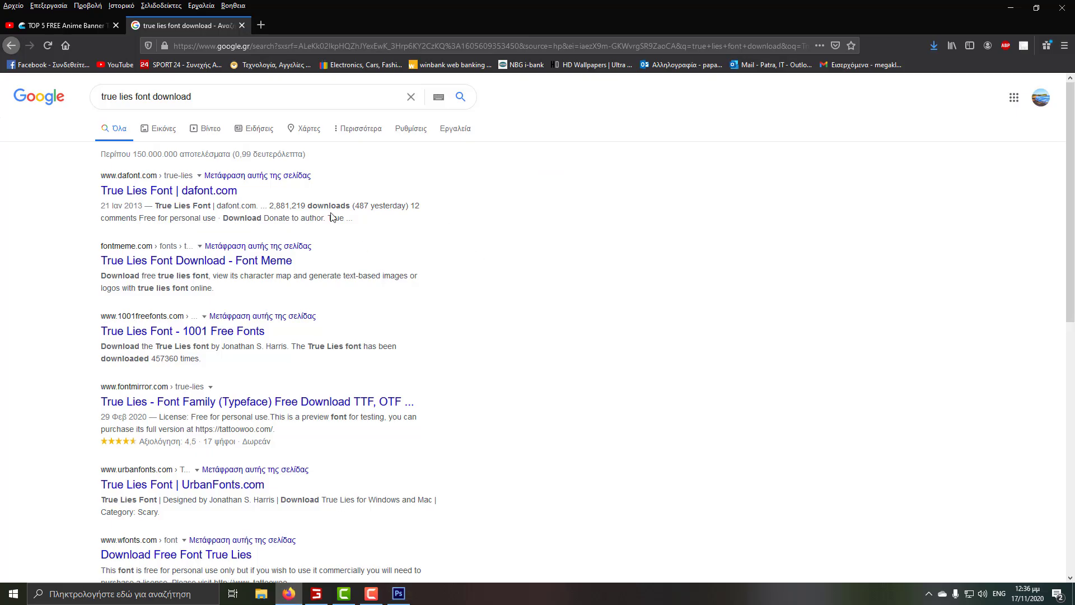
Step: Download true_lies.zip from dafont's True Lies font page and open it with WinRAR
left_click(146, 191)
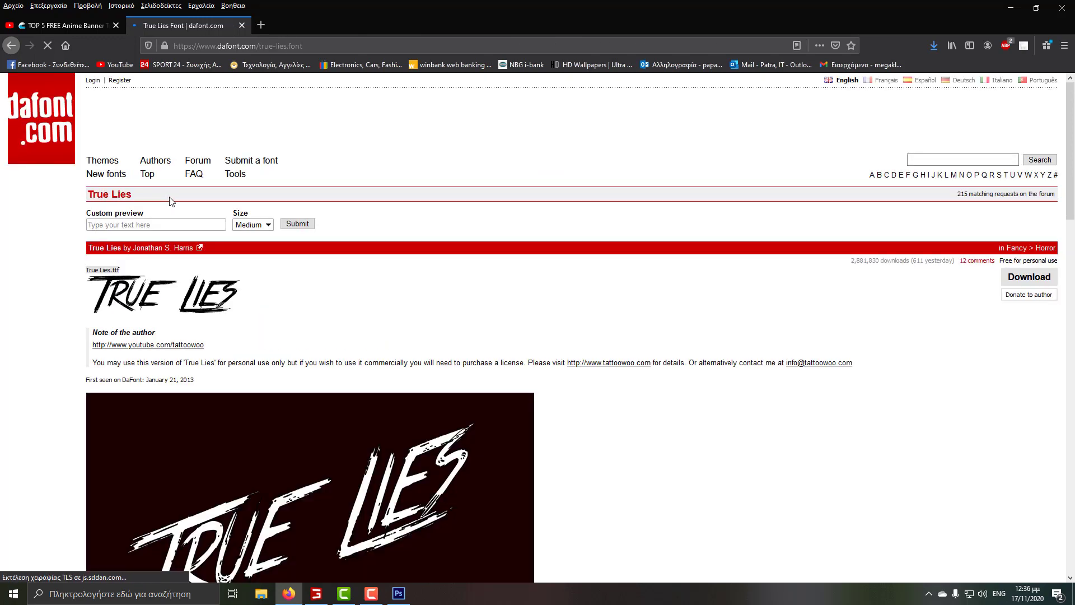
scroll(204, 401, "down", 4)
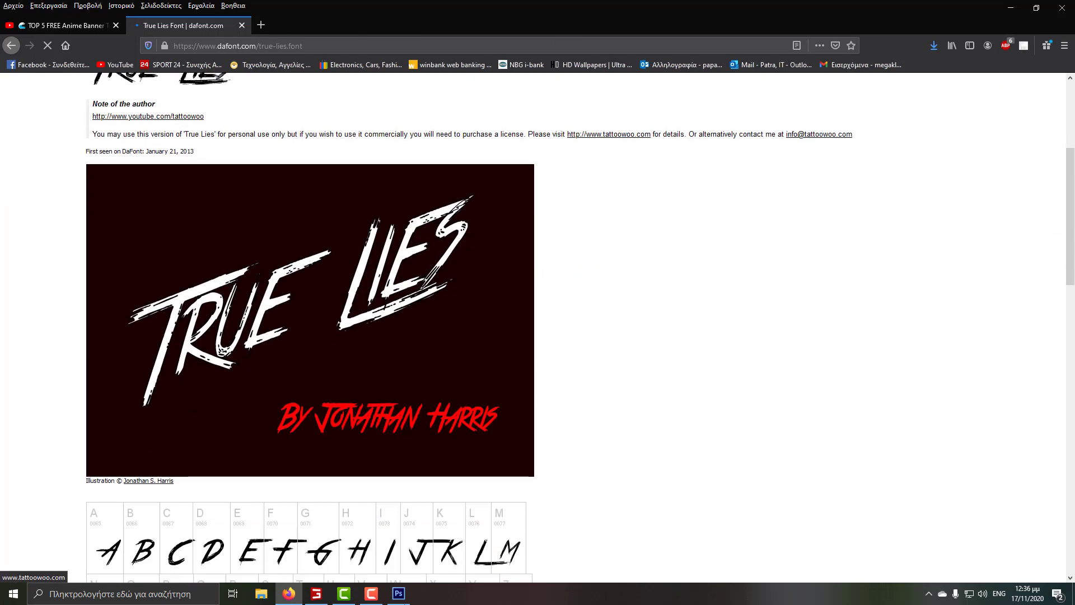
left_click(398, 594)
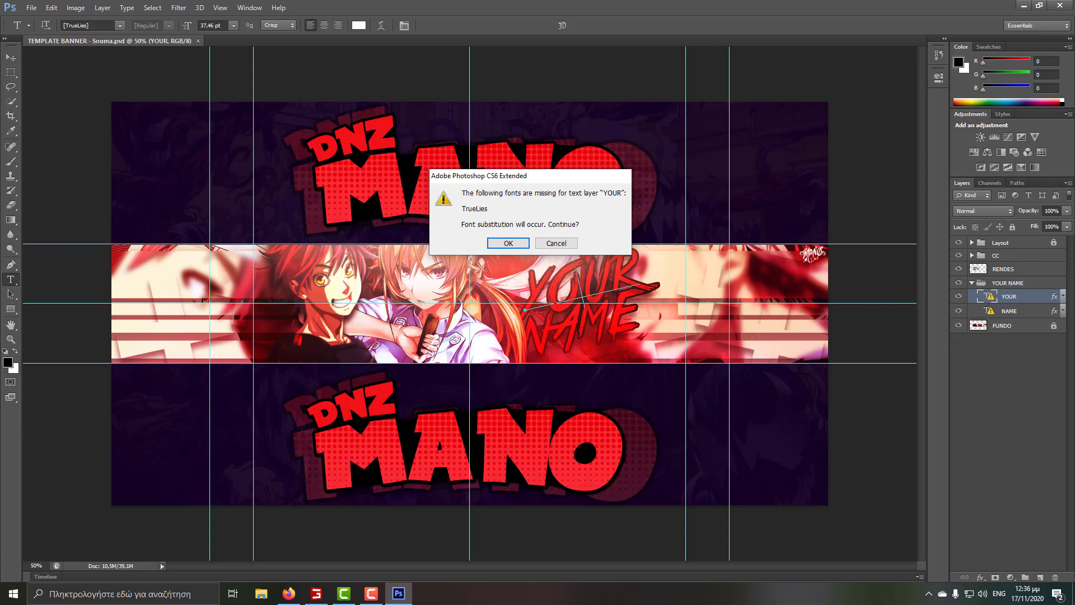
left_click(289, 594)
scroll(348, 376, "down", 4)
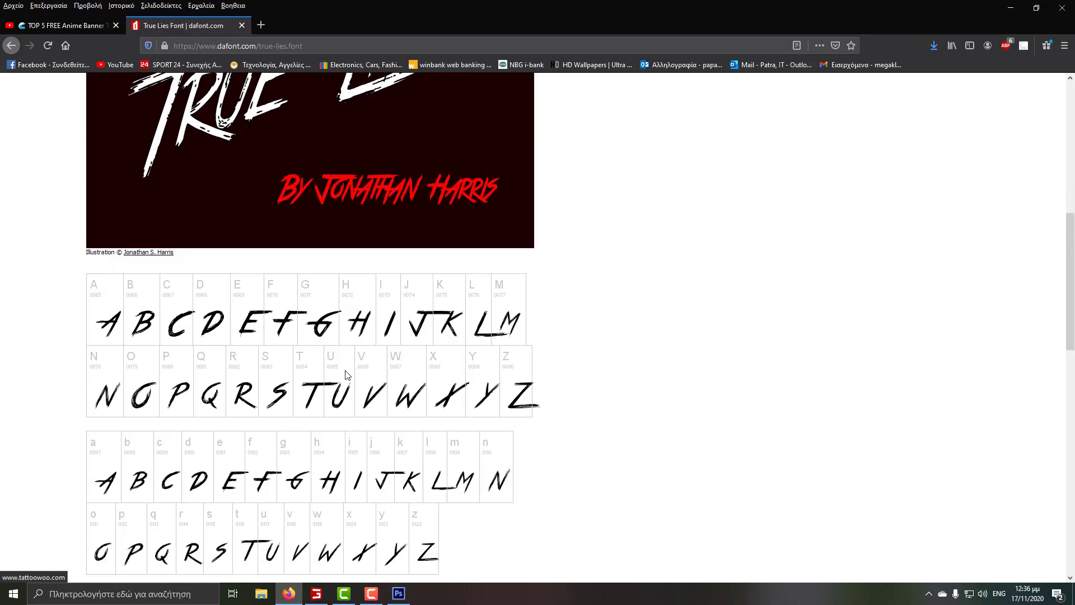
scroll(347, 370, "up", 7)
scroll(348, 360, "up", 1)
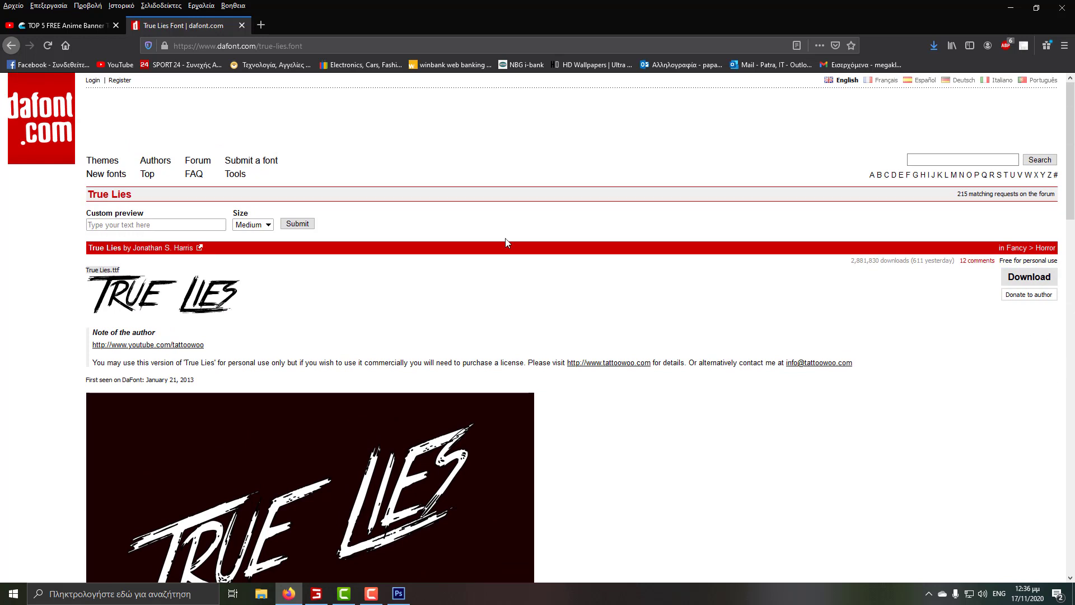
left_click(1034, 285)
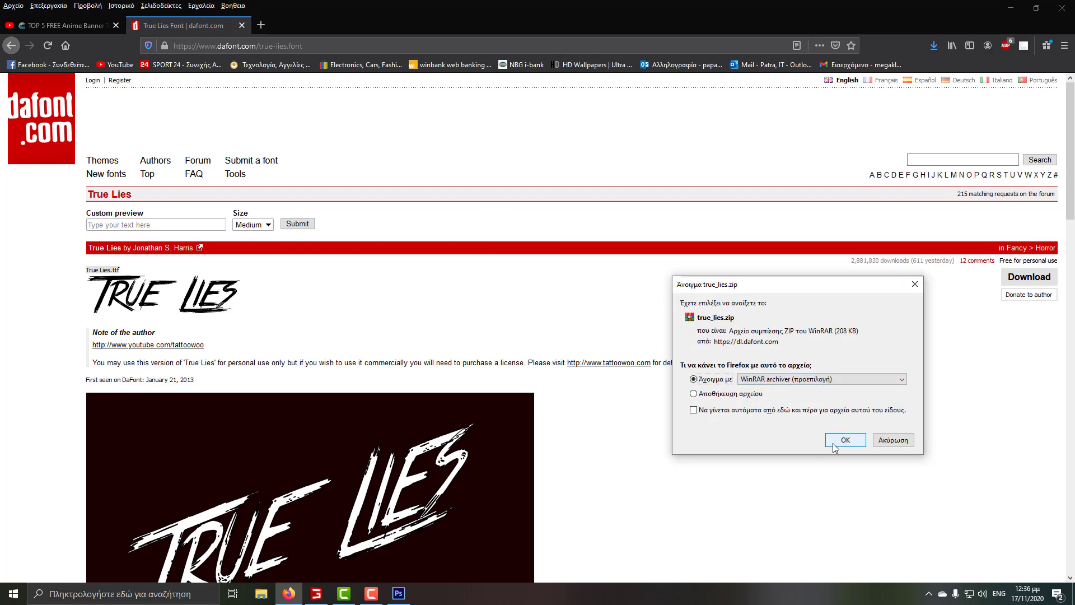
left_click(840, 440)
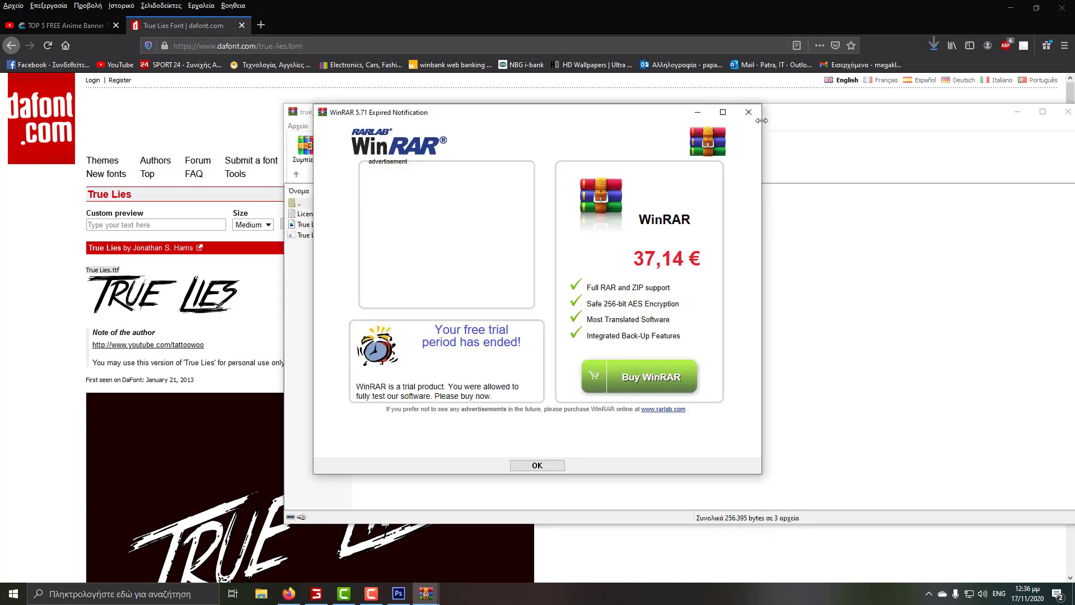
Step: Dismiss the WinRAR trial notice and preview True Lies.ttf from the archive
key("Escape")
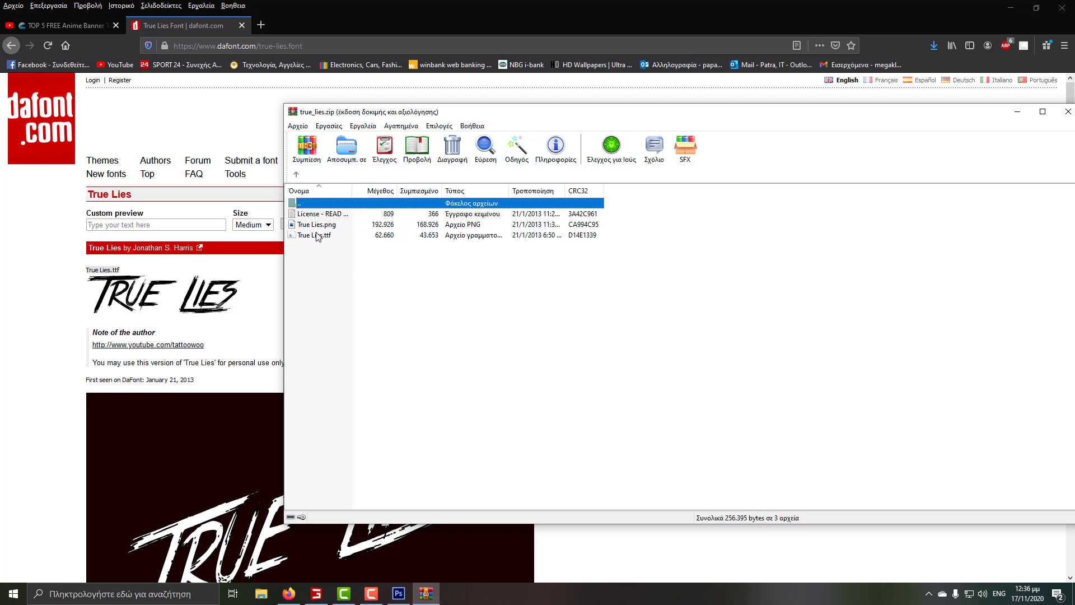
left_click(318, 237)
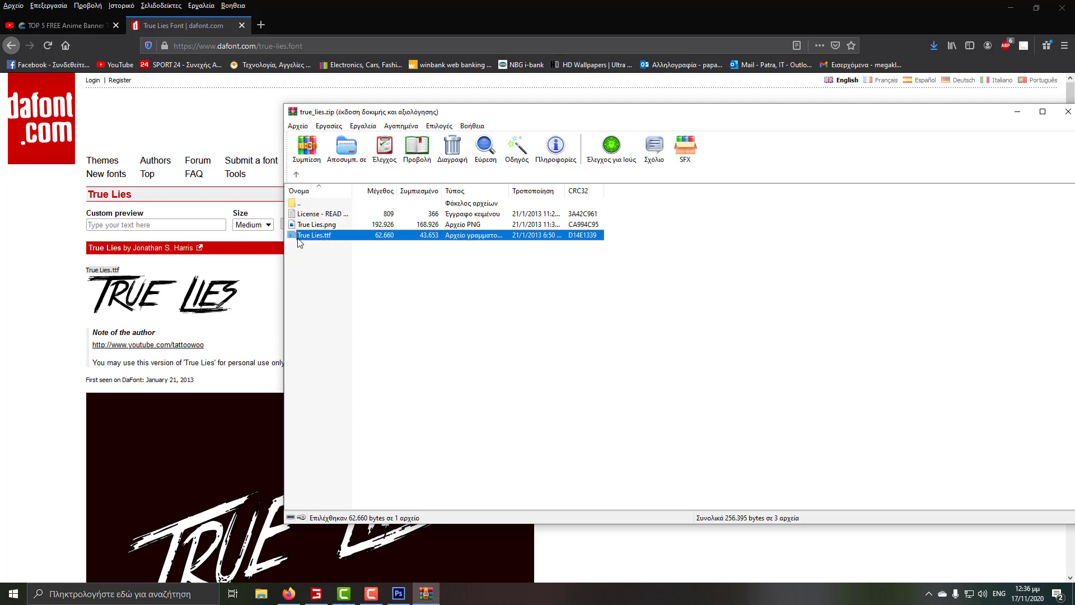
double_click(303, 235)
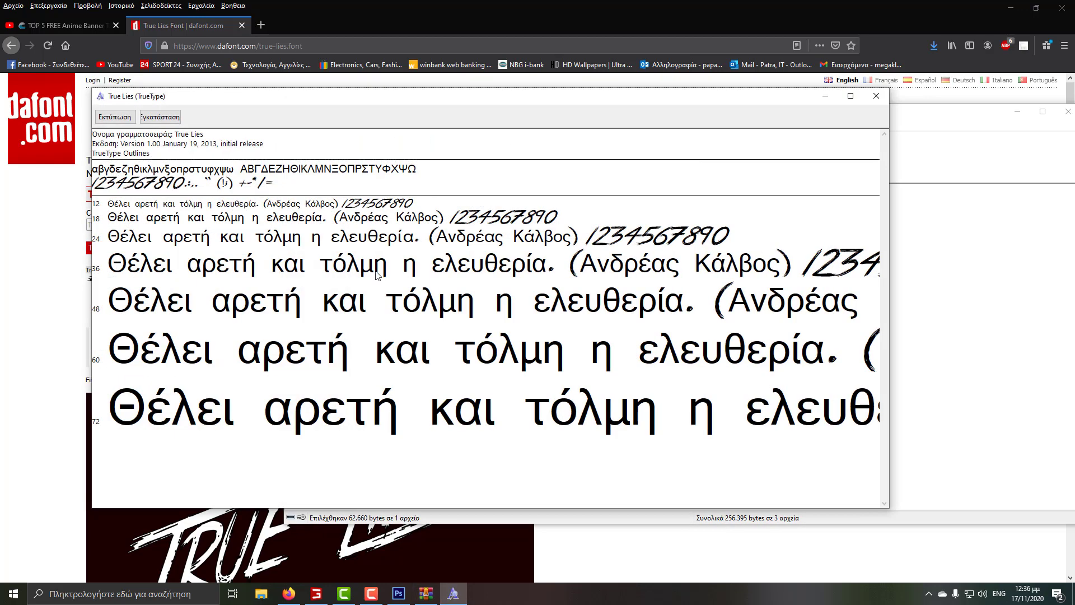
Step: Install the True Lies font, then close the font preview and the WinRAR archive
left_click(165, 118)
left_click(876, 96)
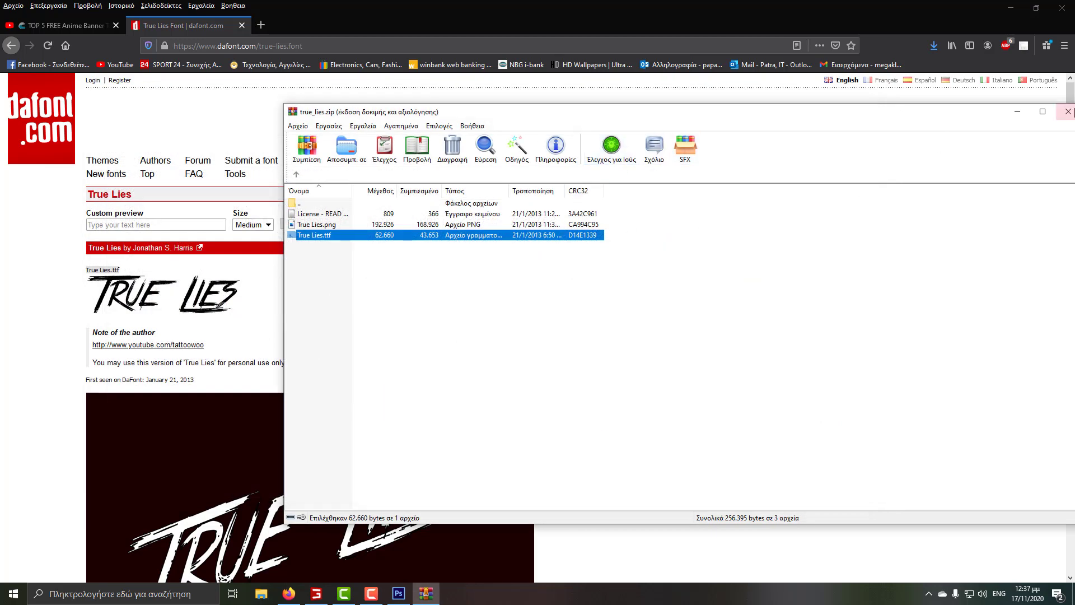
left_click(1068, 112)
Step: Dismiss the missing-font warnings and retype the banner's YOUR text as 'ANOUTO' (shown Ανοιχτο)
left_click(399, 593)
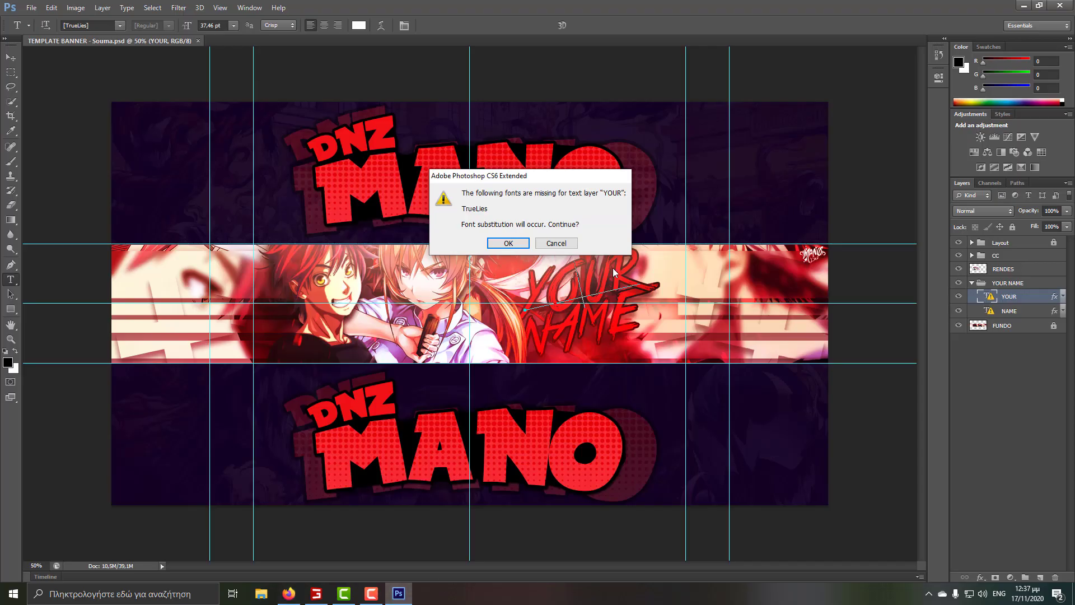
left_click(556, 242)
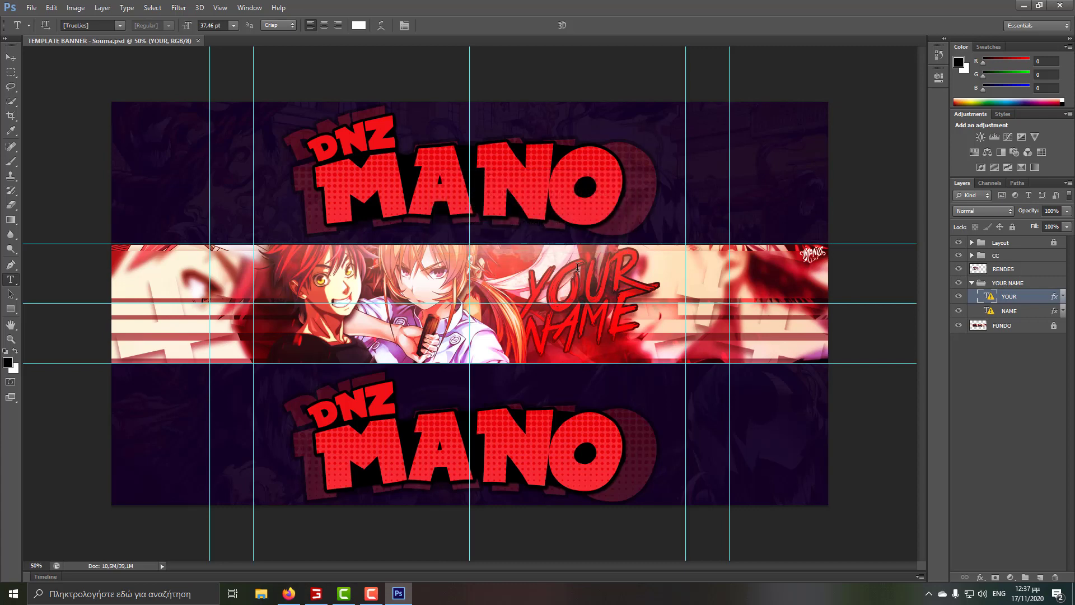
left_click(578, 267)
left_click(509, 246)
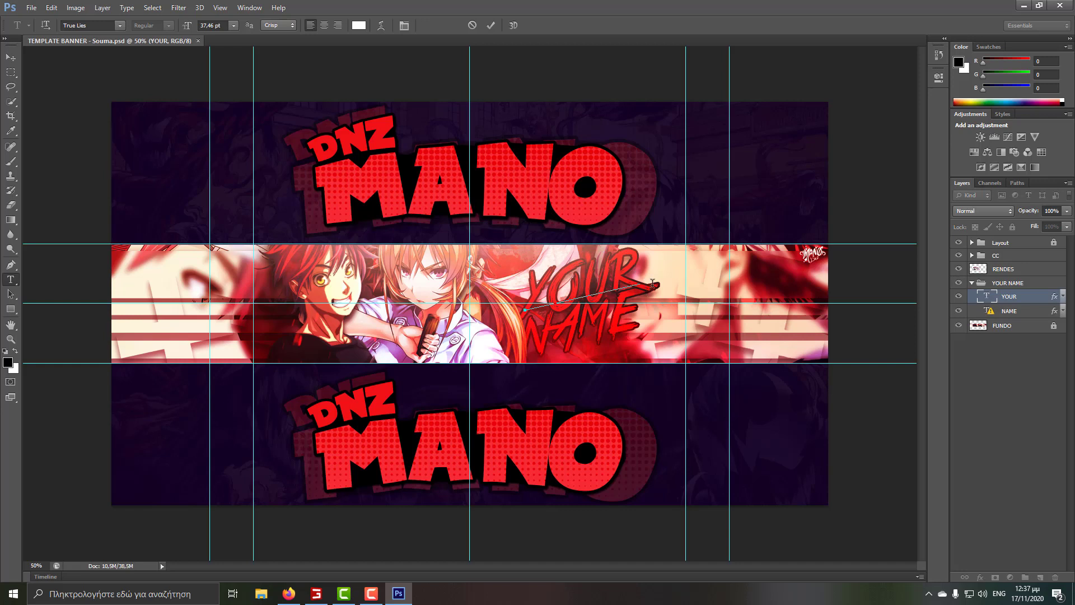
key("BackSpace")
key("BackSpace")
key("BackSpace")
key("BackSpace")
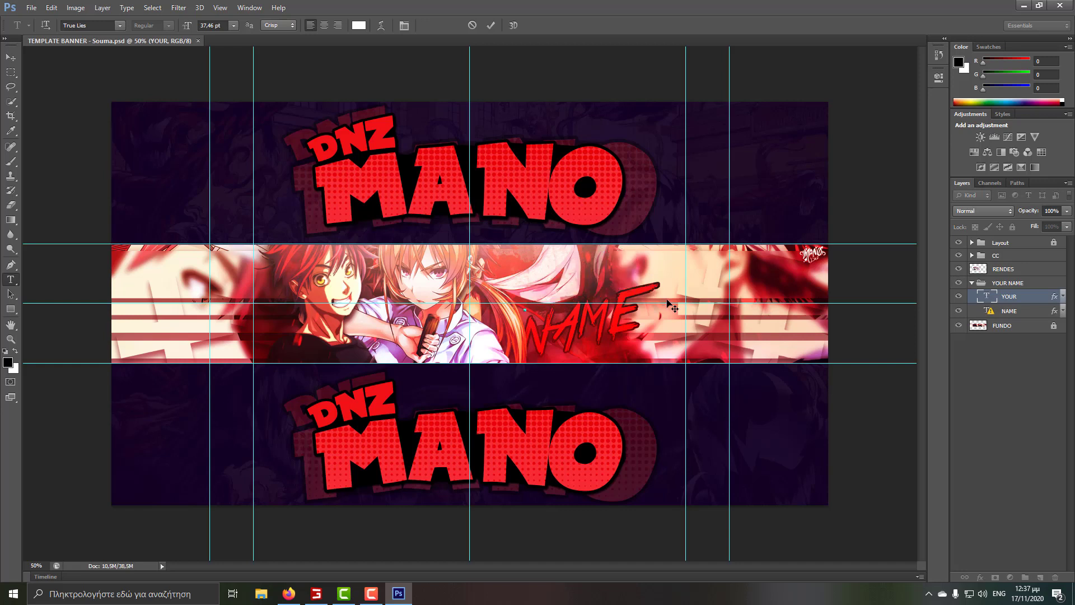
type("ANOUTO")
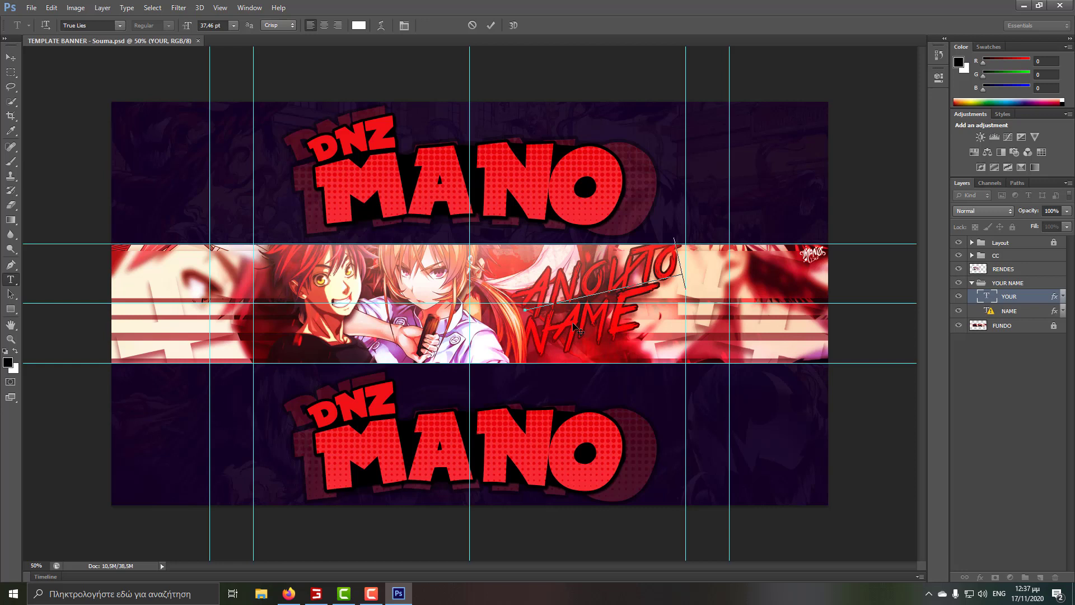
left_click(1017, 313)
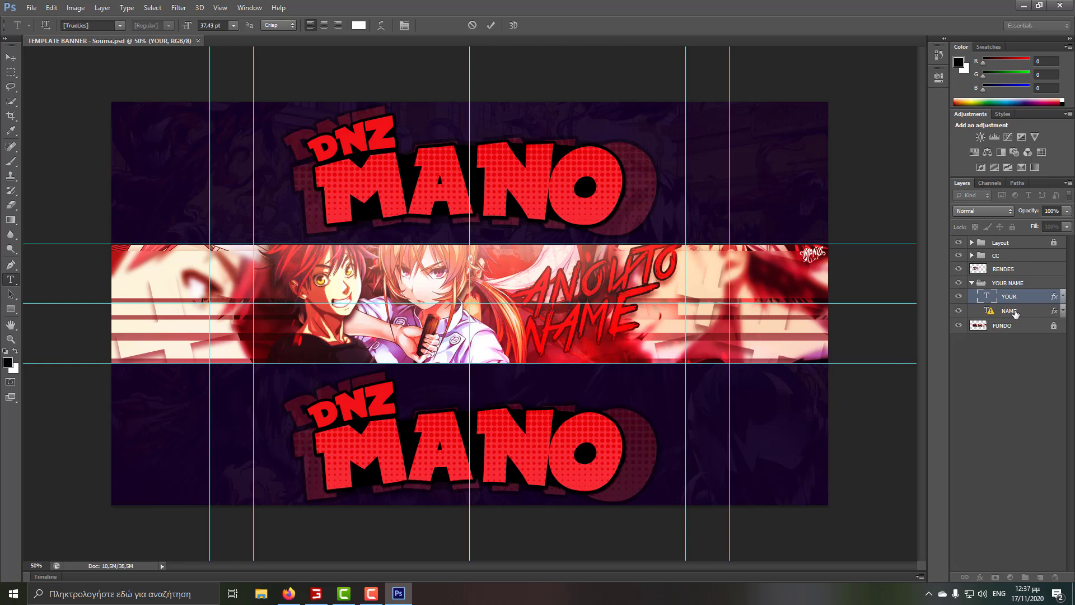
Step: Change the NAME text to 'BIBLIO' (shown Βιβλιο) and slide it right along its curved path
left_click(607, 312)
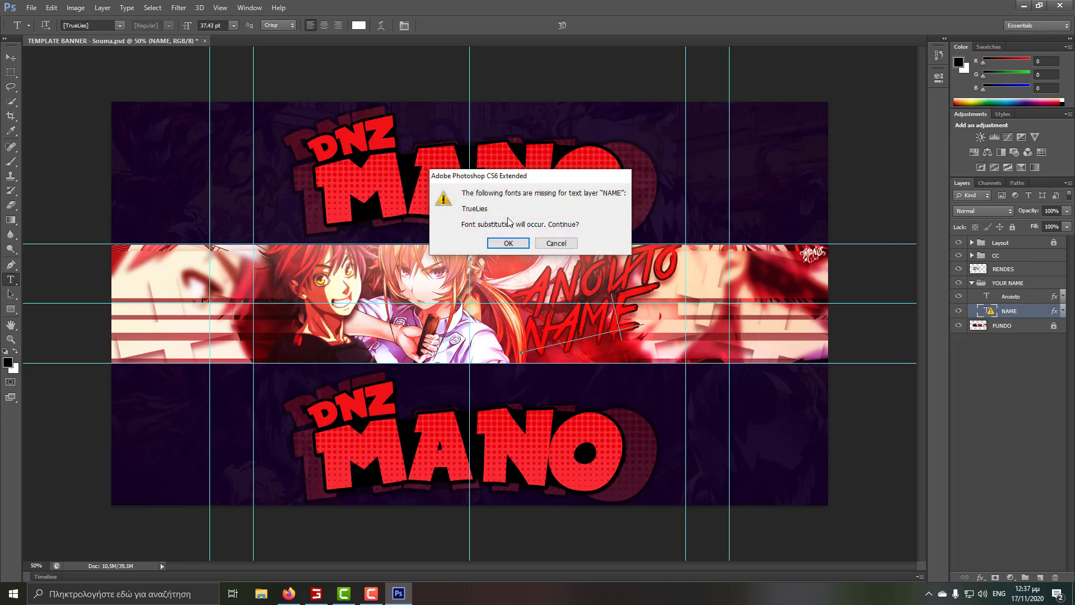
left_click(511, 243)
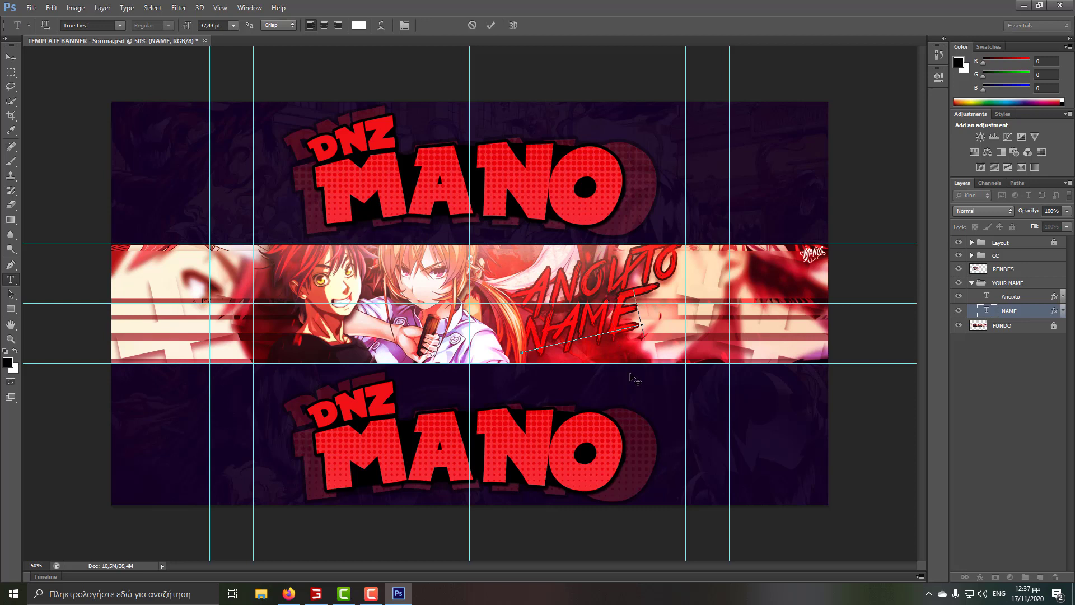
key("BackSpace")
key("BackSpace")
key("BackSpace")
key("BackSpace")
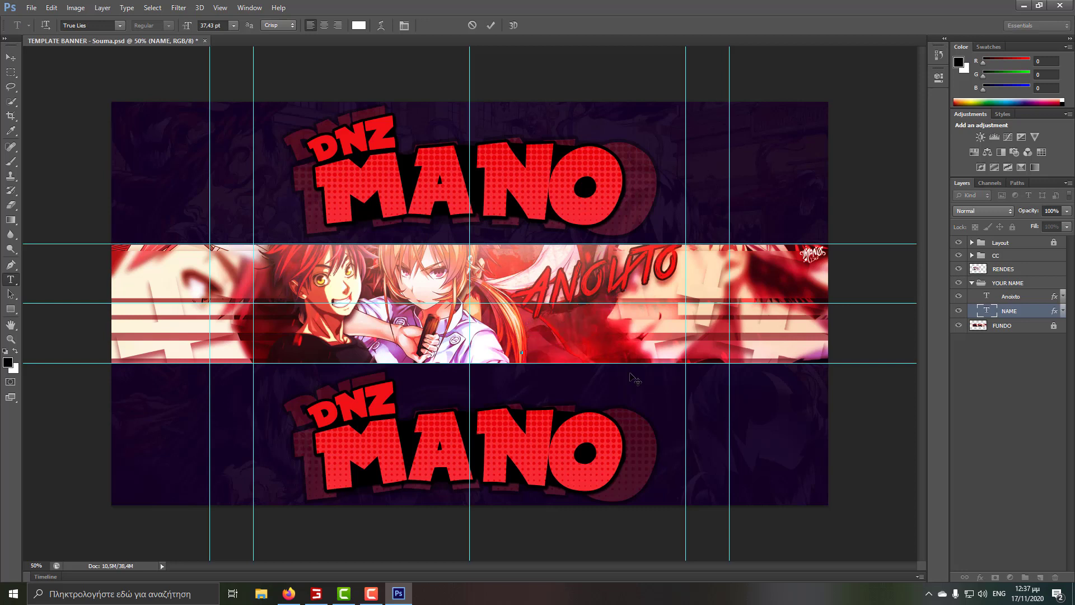
type("BIBL")
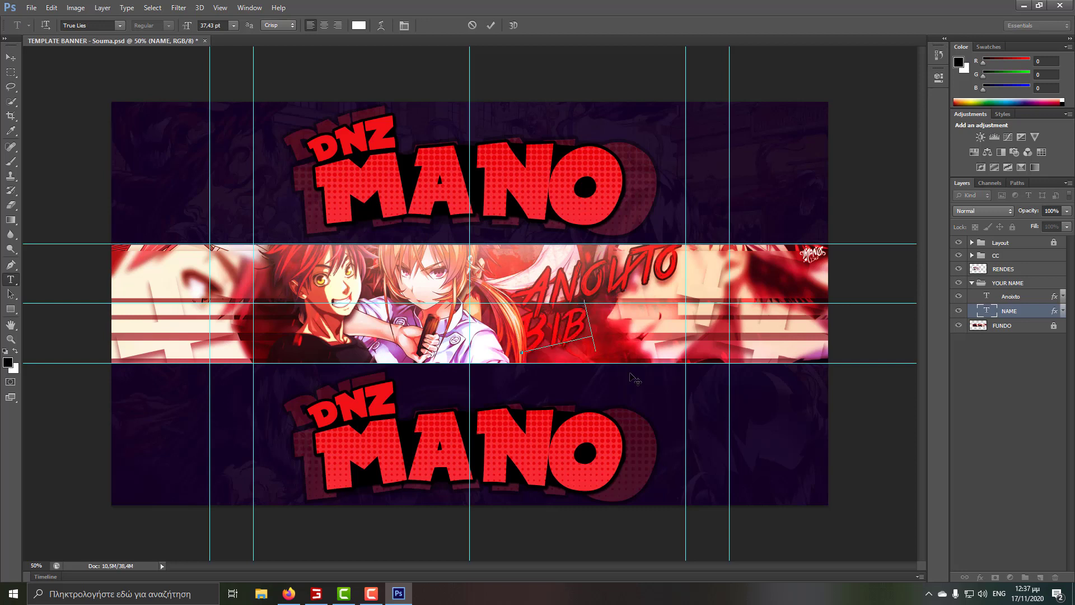
type("IO")
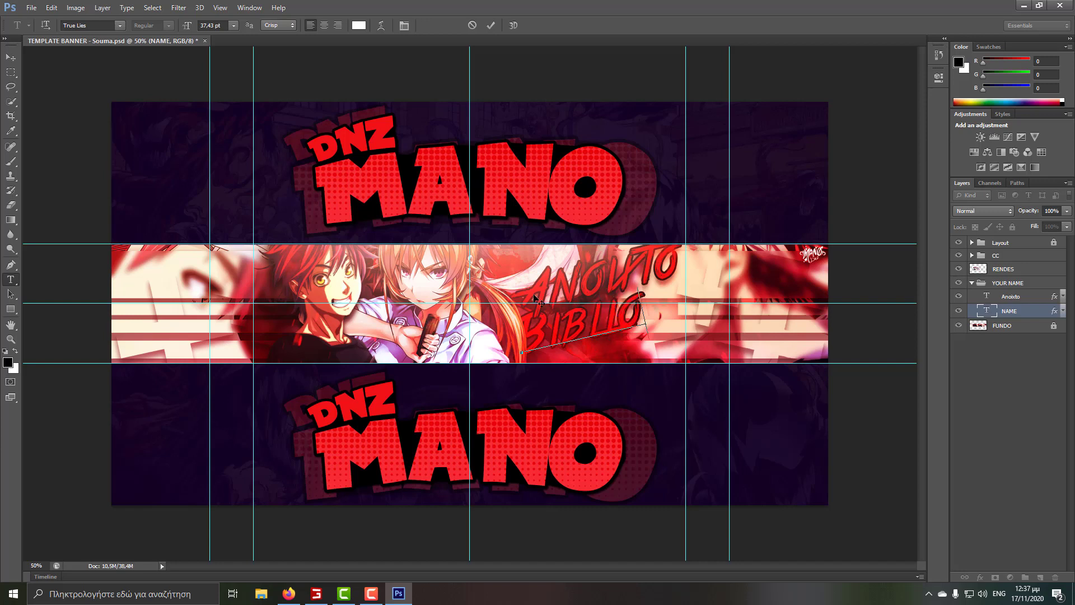
left_click_drag(597, 315, 616, 322)
left_click_drag(547, 332, 560, 326)
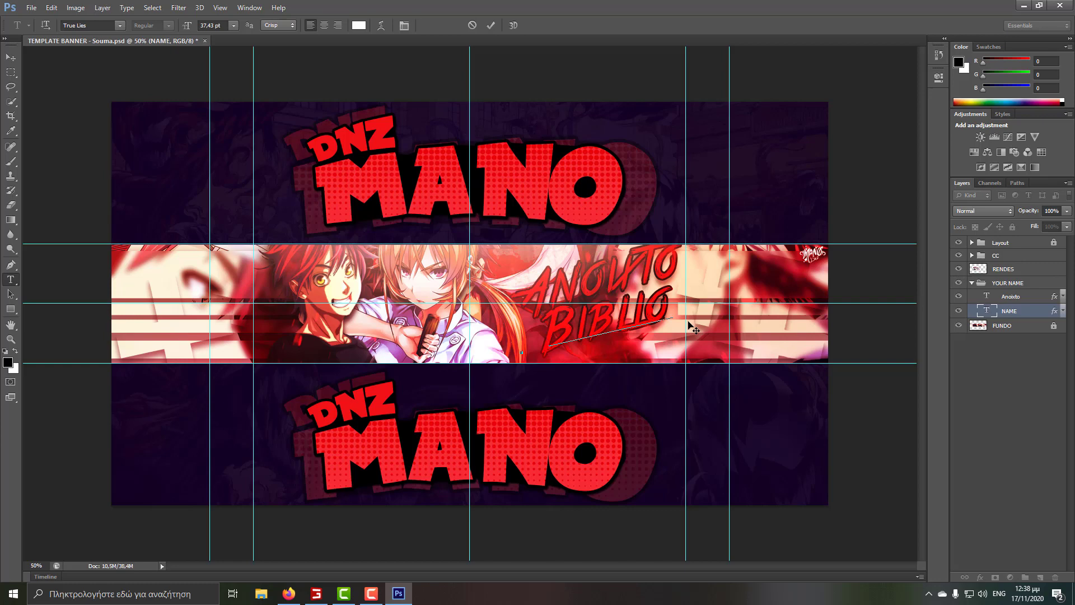
Step: Save the banner over TEMPLATE BANNER - Souma.psd, confirming the file replacement
left_click(31, 8)
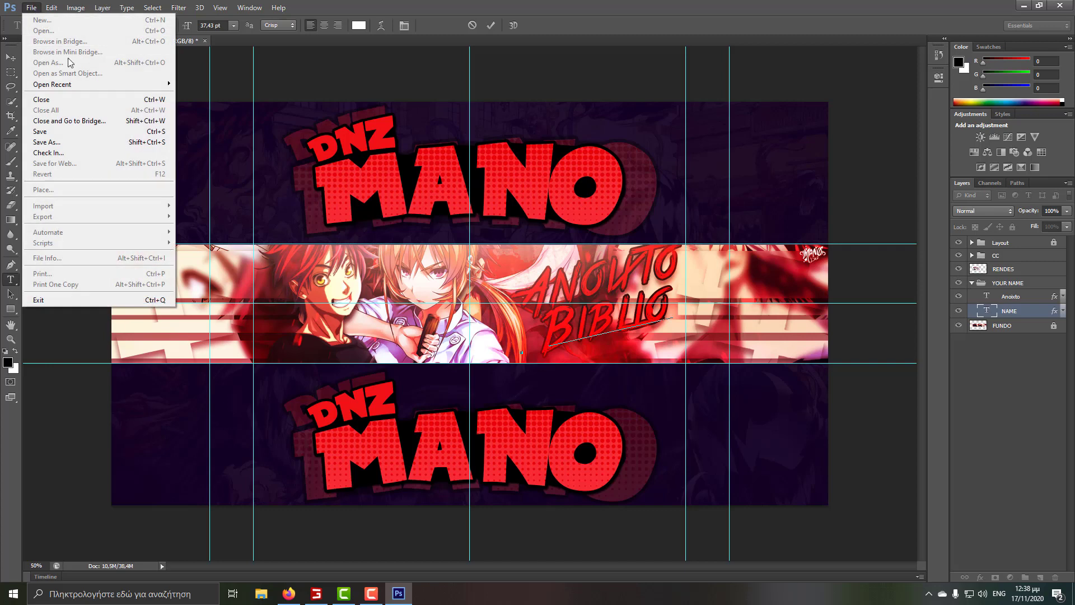
left_click(51, 142)
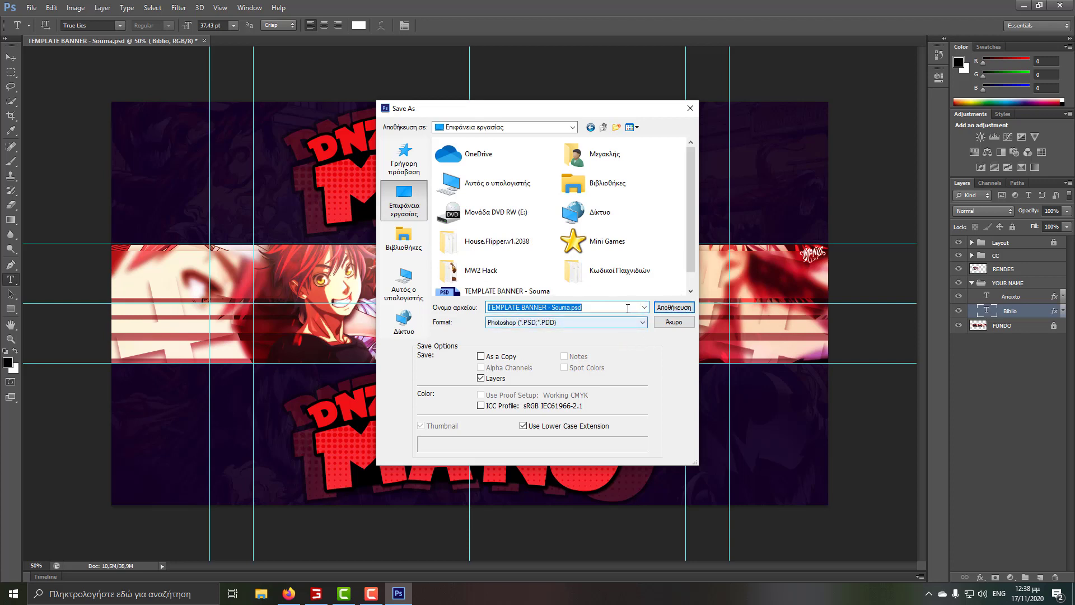
left_click(671, 308)
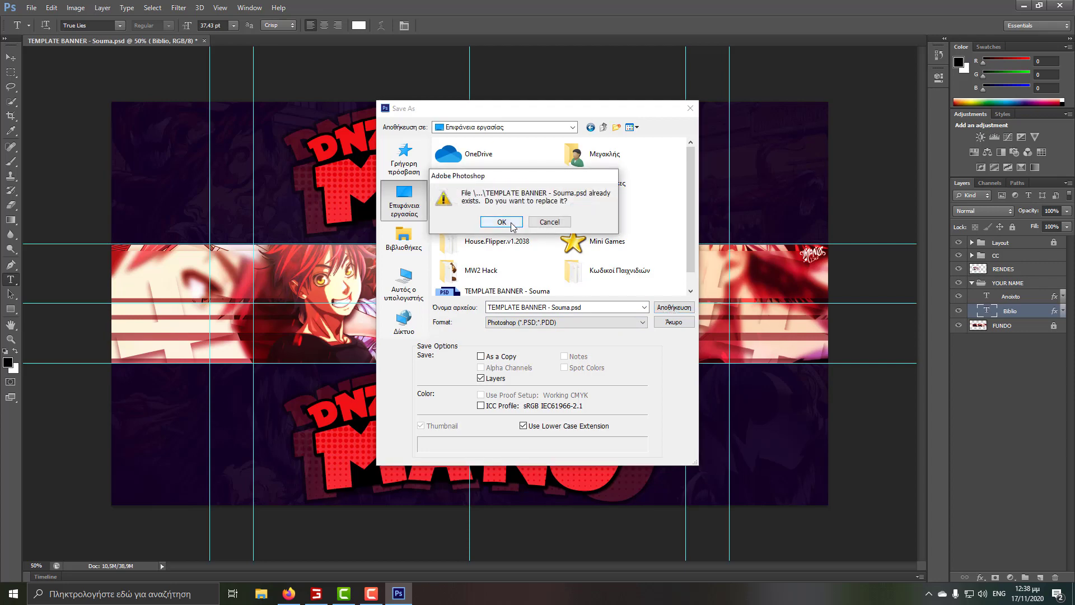
left_click(547, 222)
left_click(674, 322)
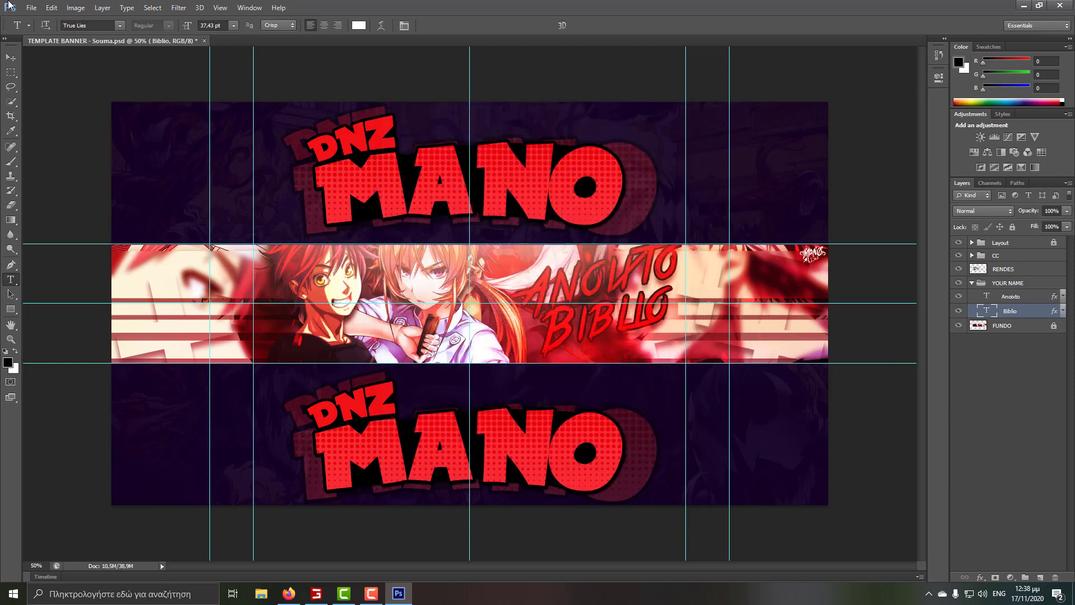
left_click(103, 7)
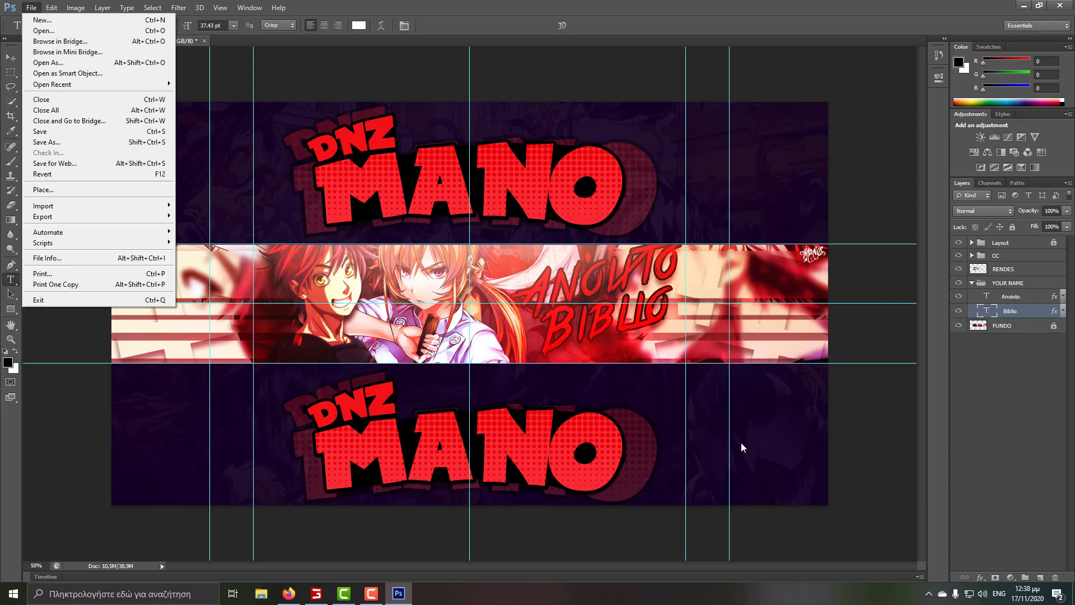
Step: Close the open menus and briefly show, then hide, the screen recorder controls
left_click(54, 44)
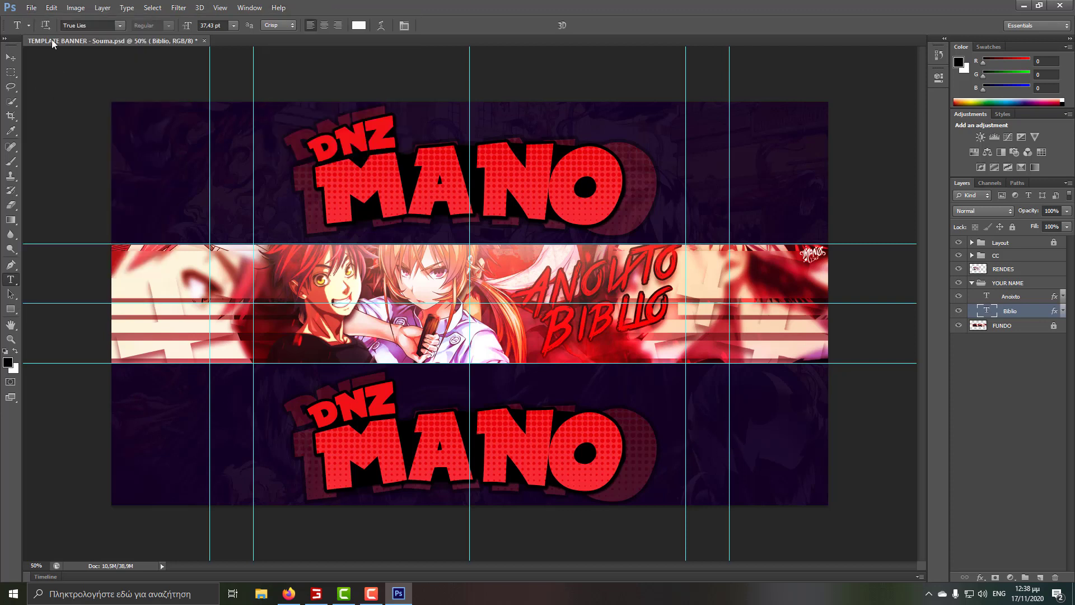
left_click(372, 594)
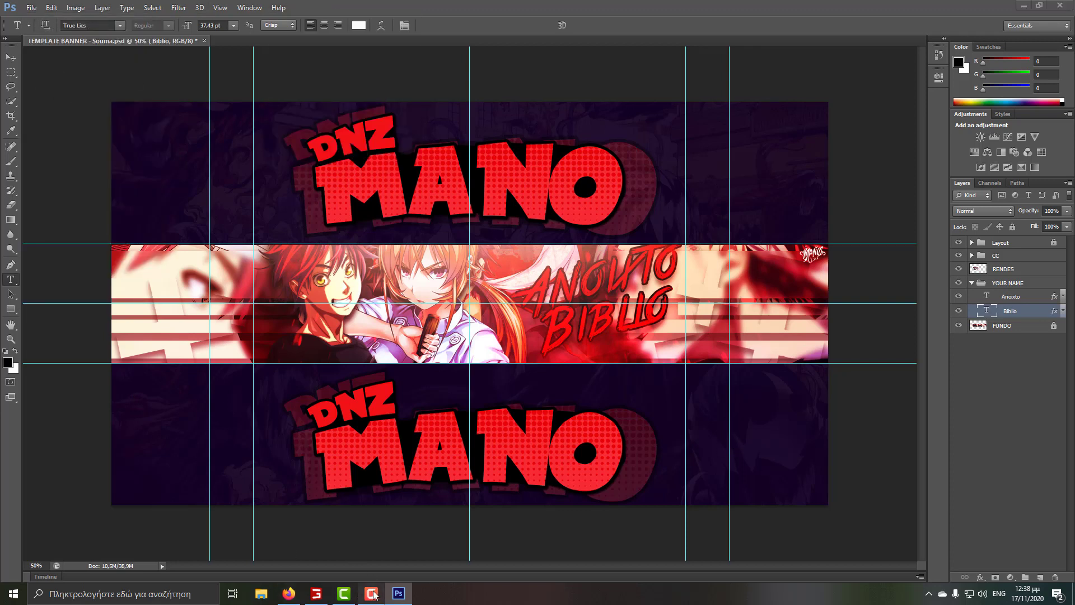
left_click(1051, 541)
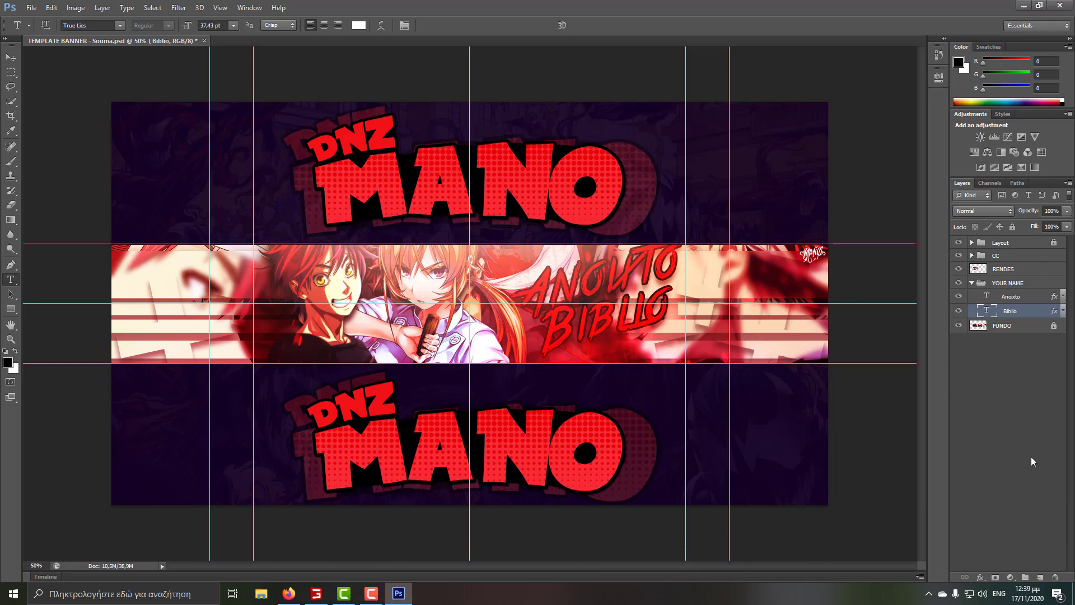
Step: Export the banner as TEMPLATE BANNER - Souma.jpg with High JPEG quality and minimize Photoshop
left_click(28, 8)
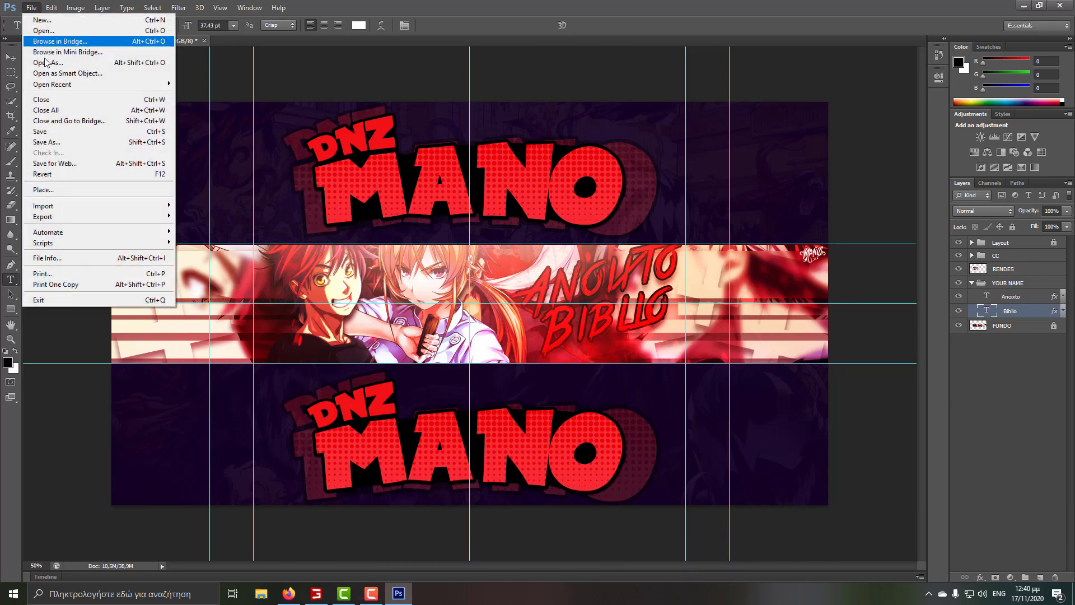
left_click(56, 142)
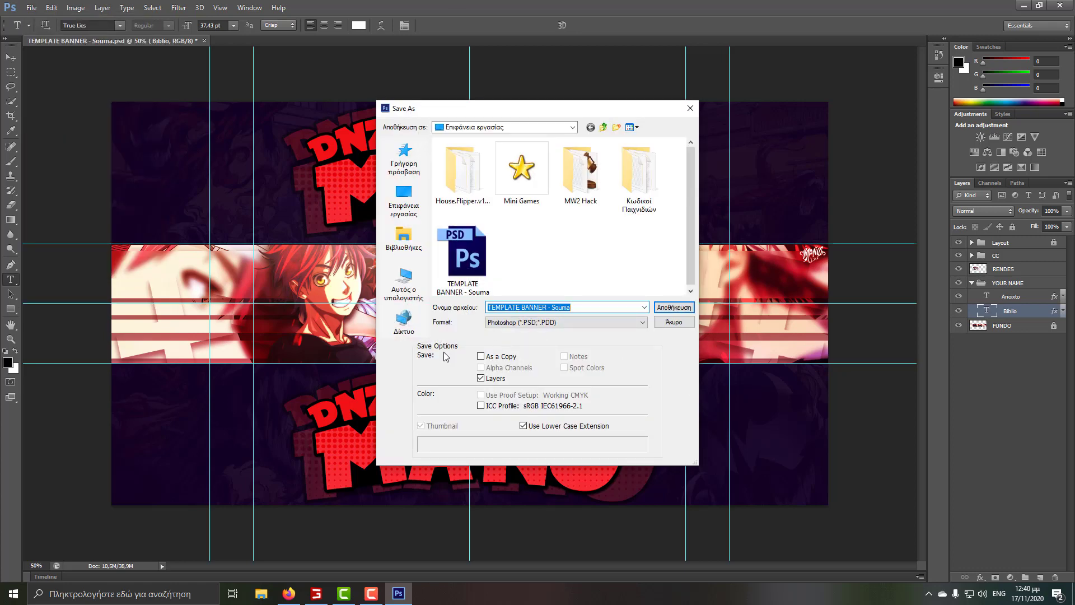
left_click(507, 323)
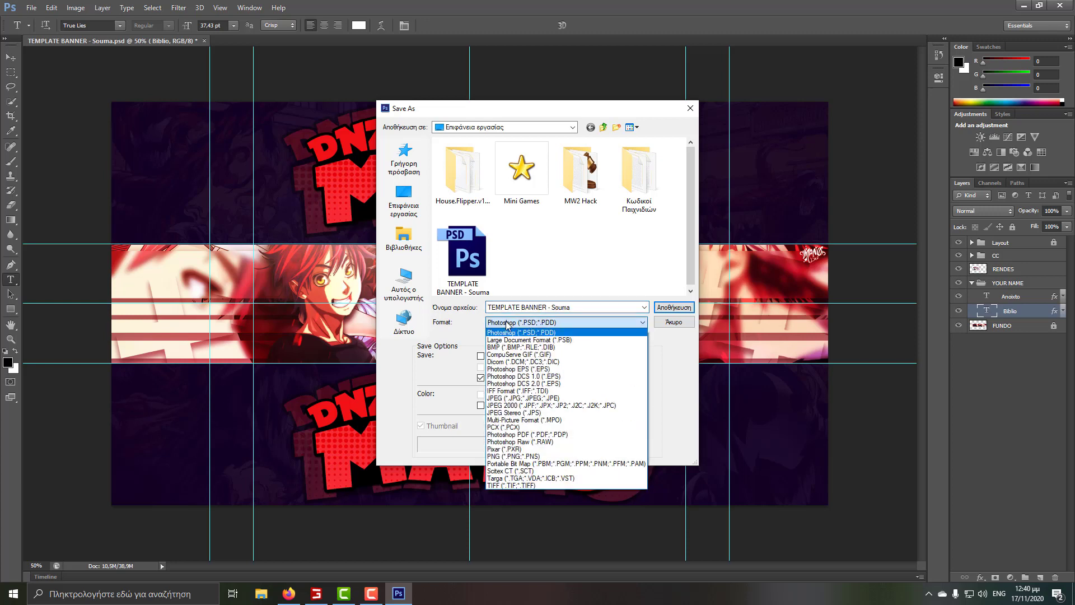
left_click(533, 398)
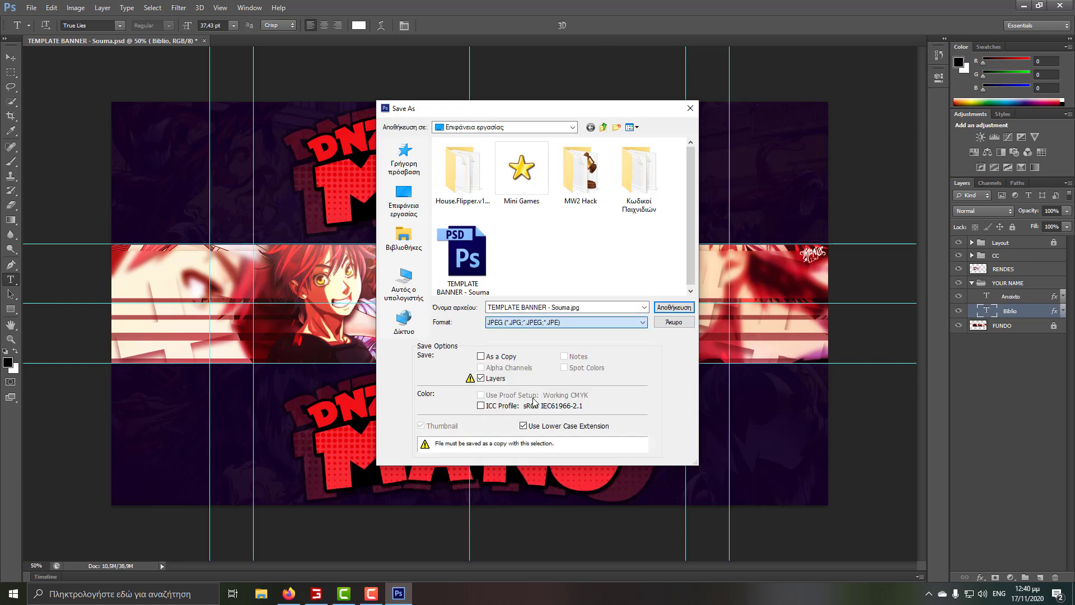
left_click(539, 323)
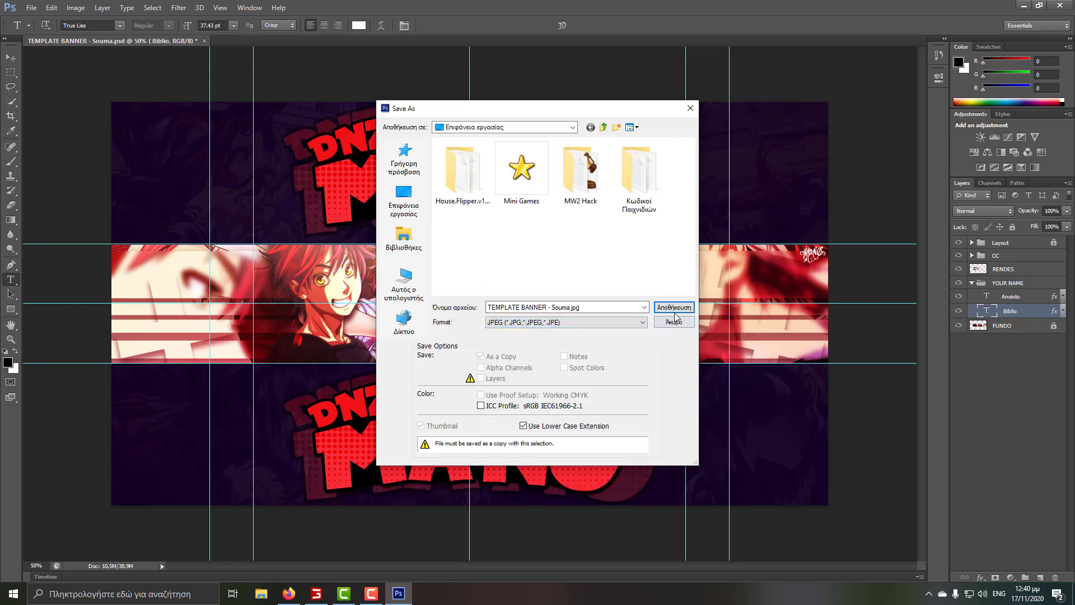
left_click(681, 347)
left_click(682, 306)
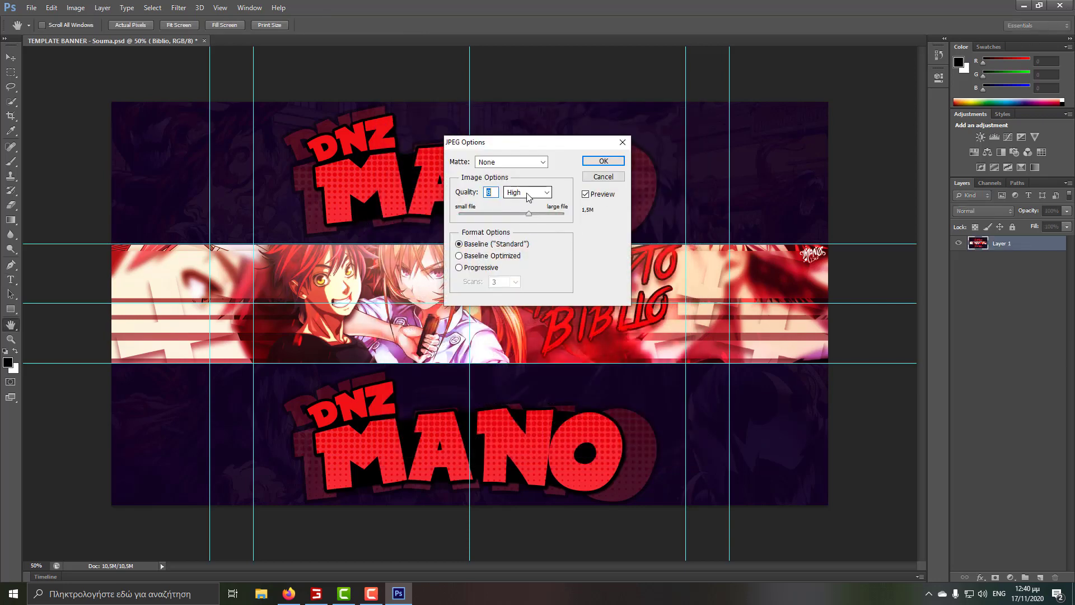
left_click(604, 160)
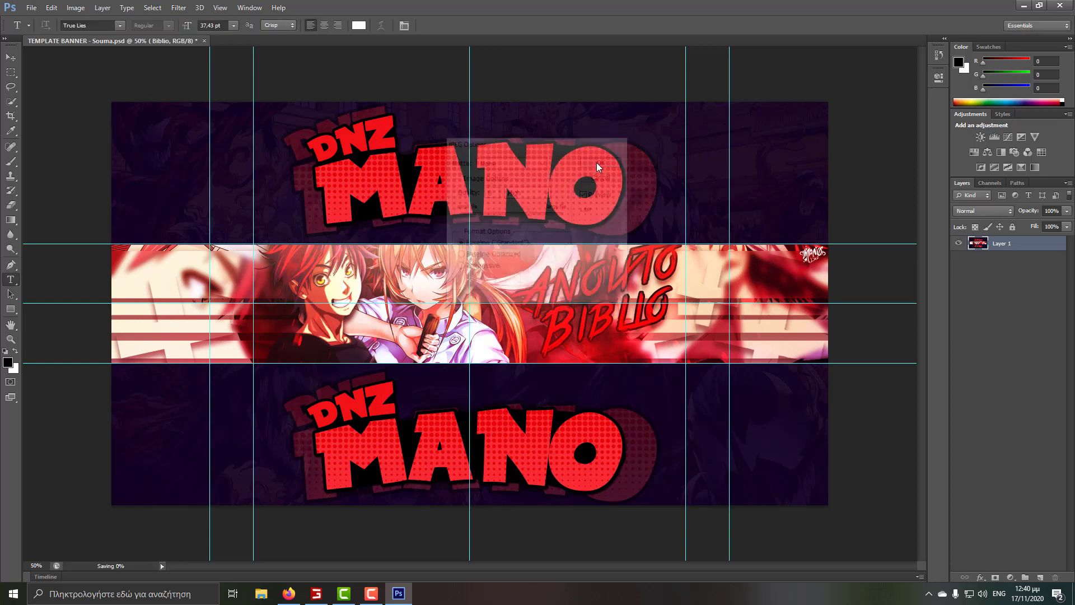
left_click(1024, 5)
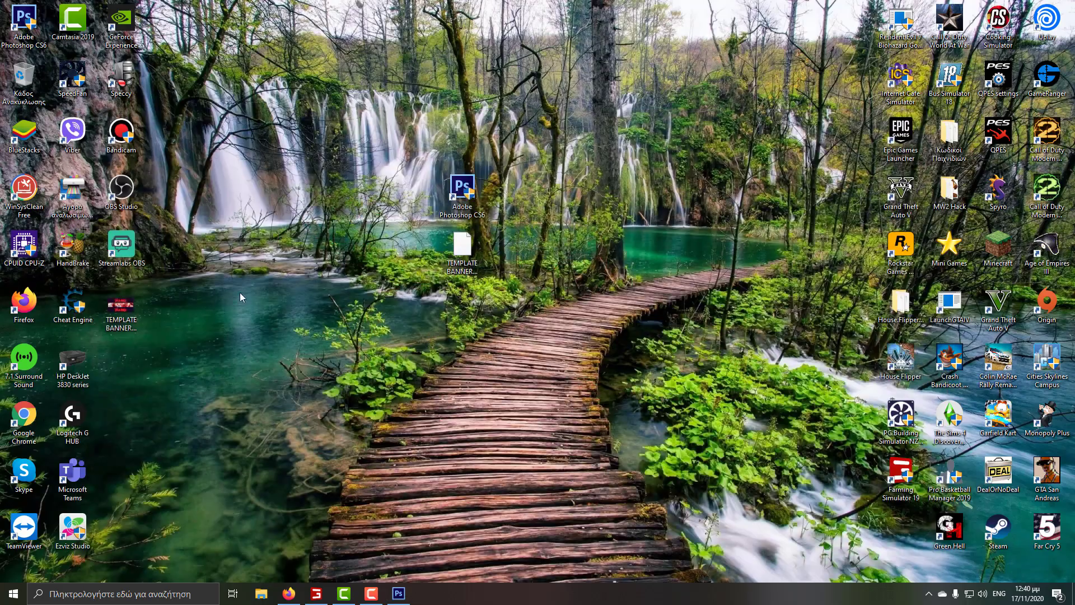
left_click(108, 307)
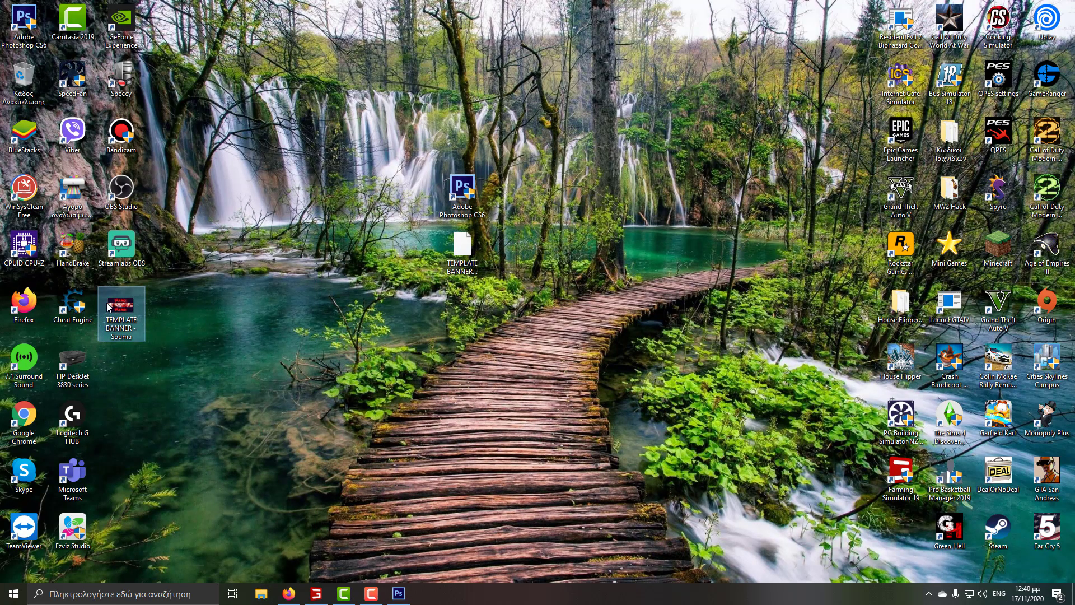
double_click(108, 306)
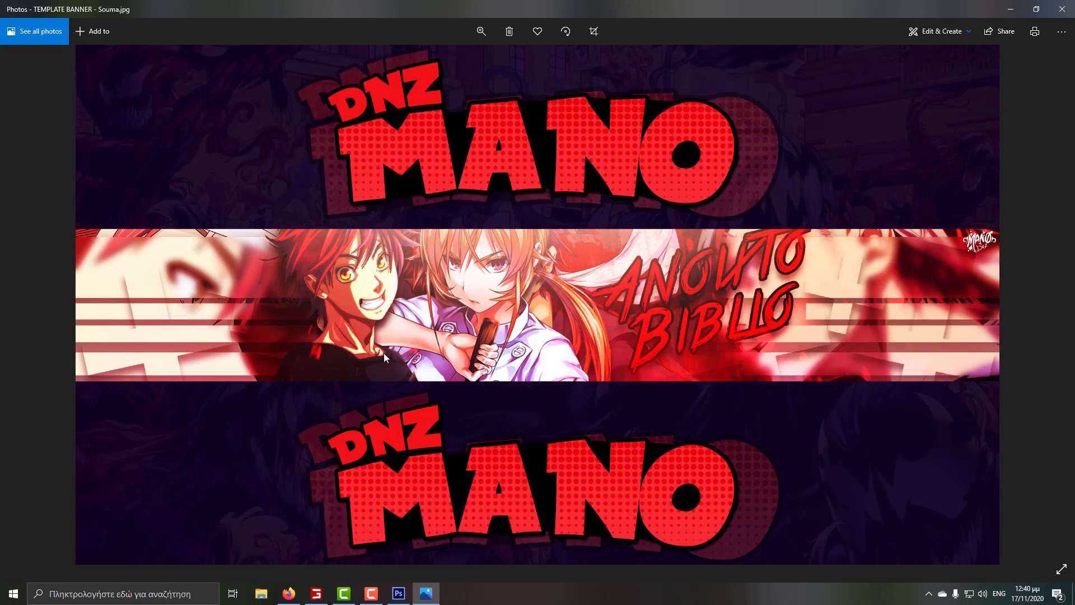
left_click(288, 594)
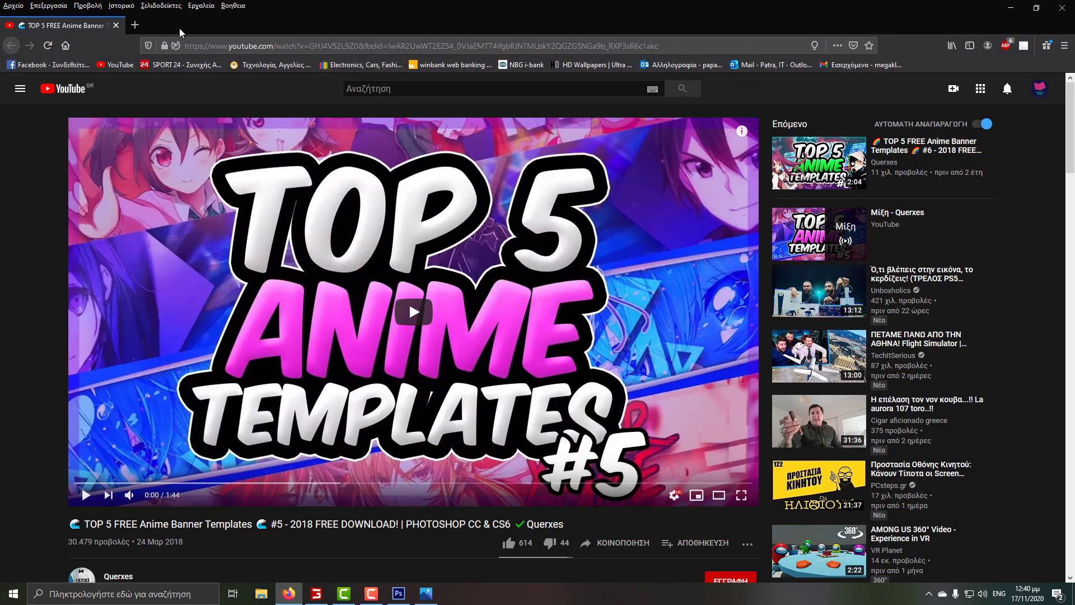
left_click(134, 25)
left_click(116, 64)
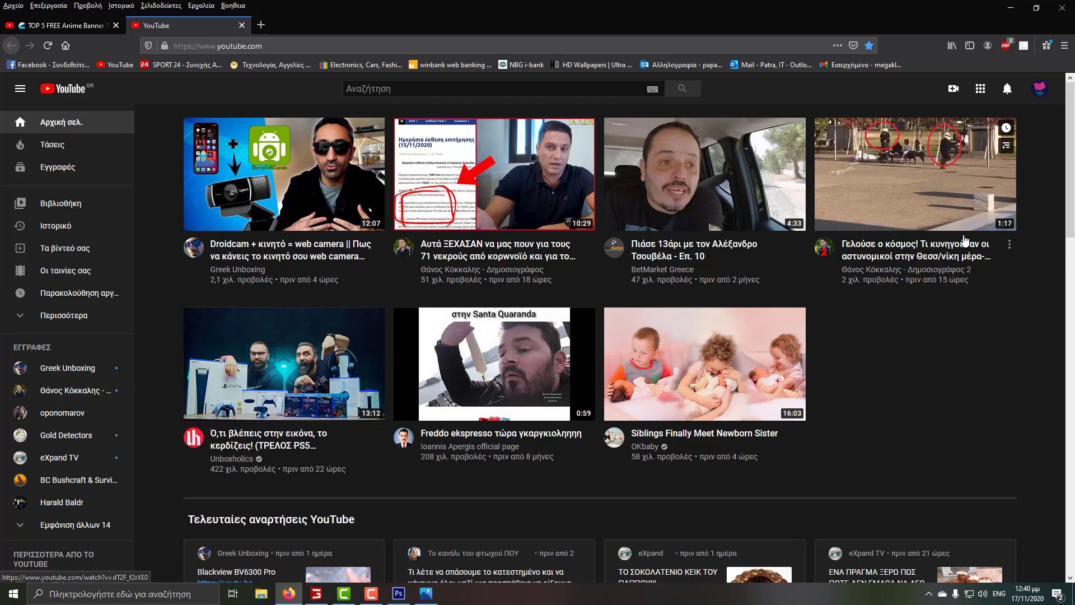
mouse_move(477, 173)
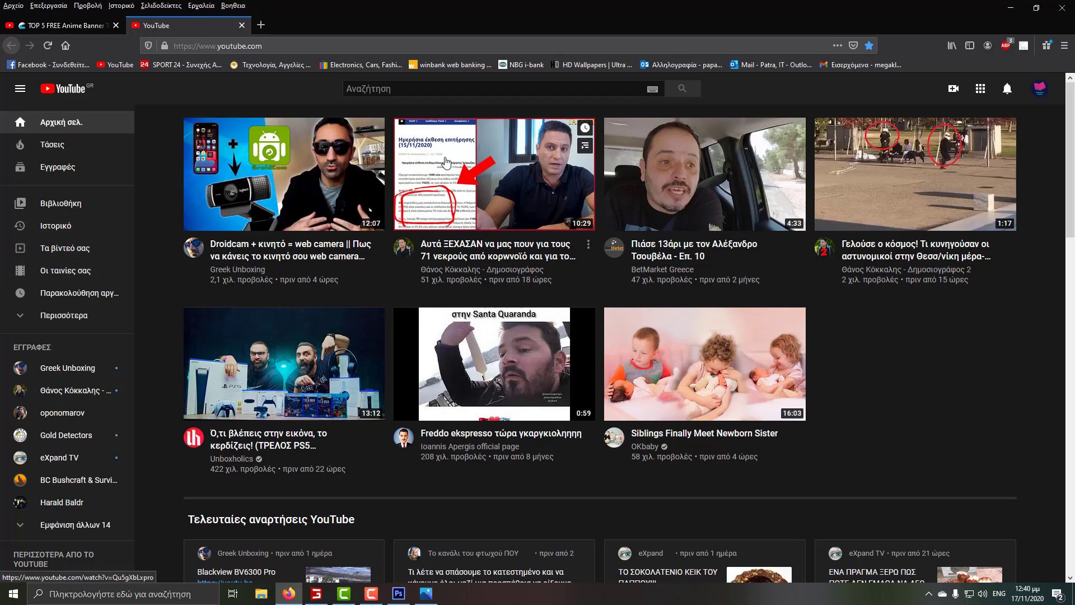
left_click(242, 25)
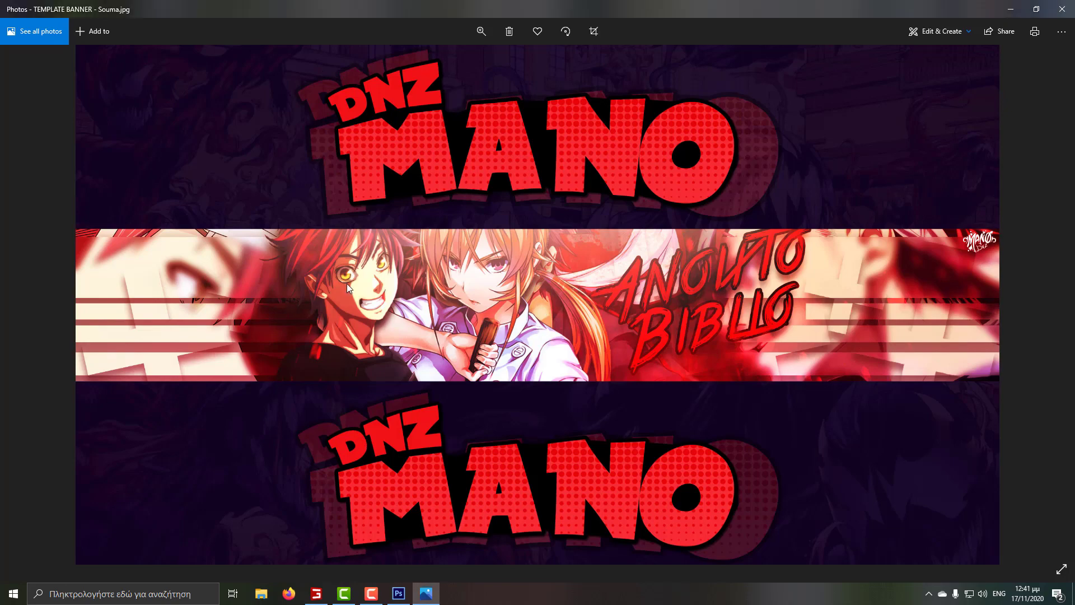
left_click(1062, 9)
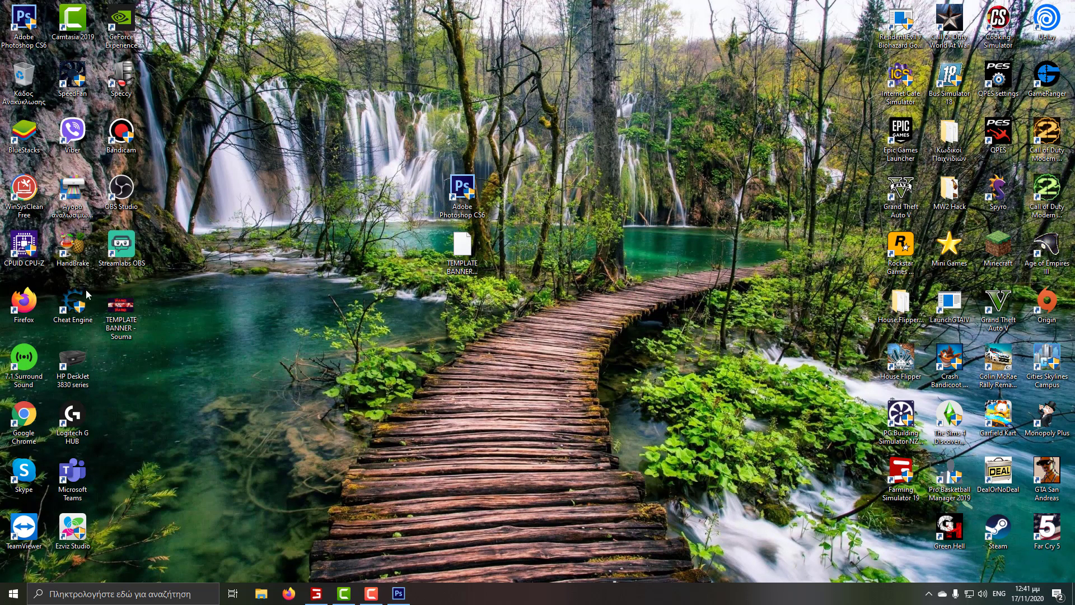
Step: Close Photoshop from its taskbar button without saving changes
right_click(403, 595)
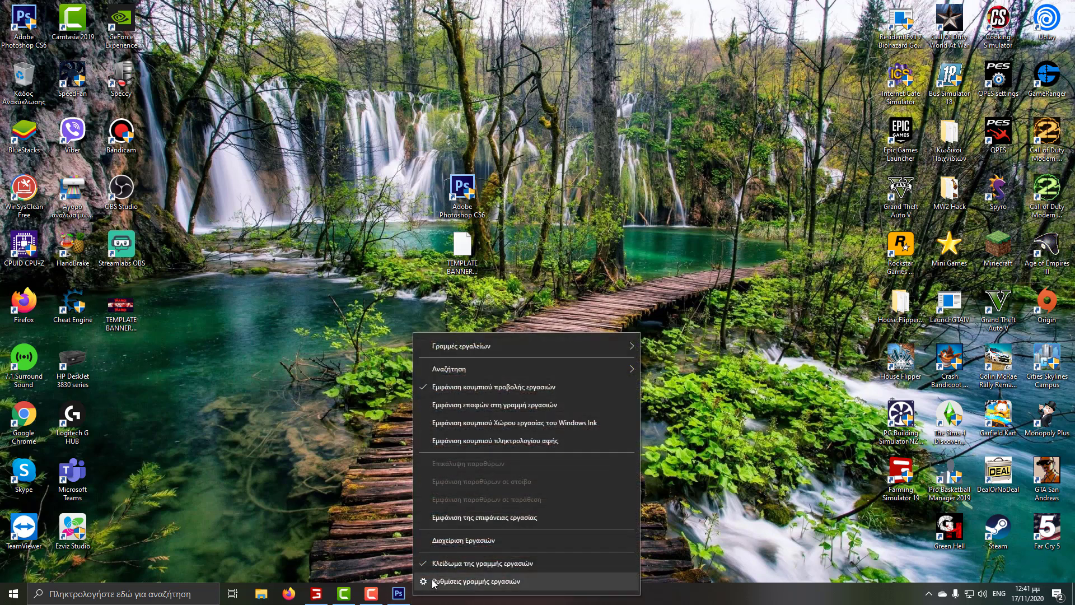
left_click(403, 590)
right_click(403, 589)
left_click(386, 571)
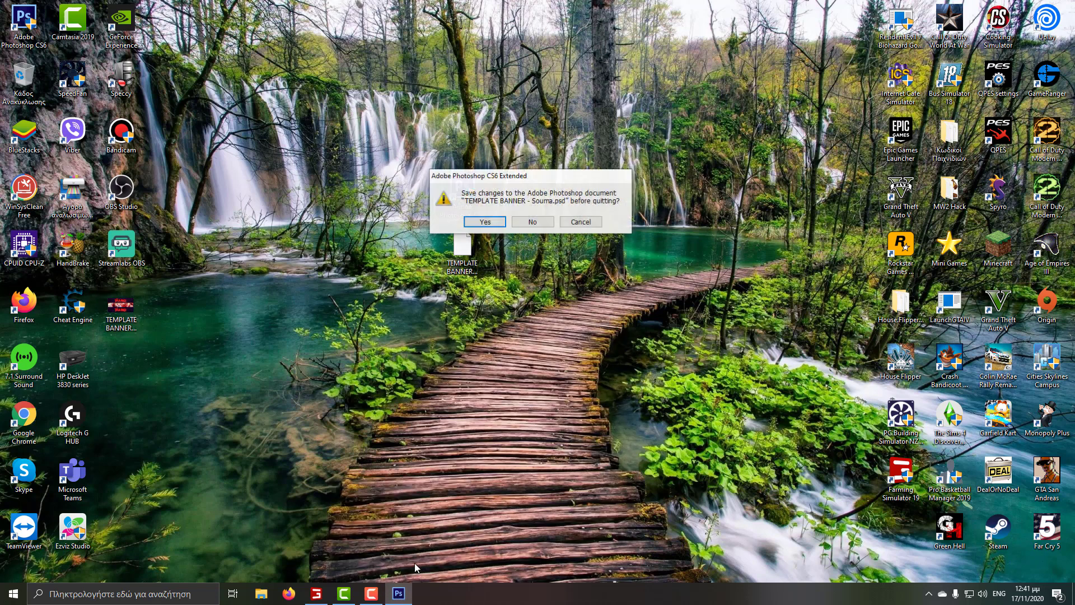
left_click(533, 222)
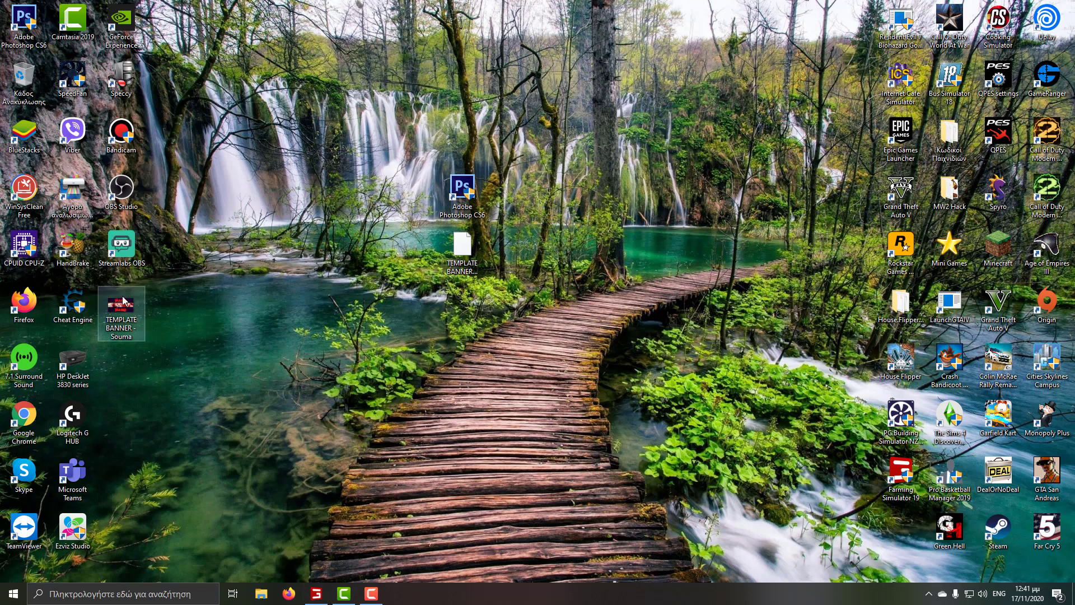
Step: Empty the Recycle Bin, move the Photoshop shortcut left, and permanently delete the banner PSD
right_click(3, 68)
left_click(40, 90)
left_click(573, 333)
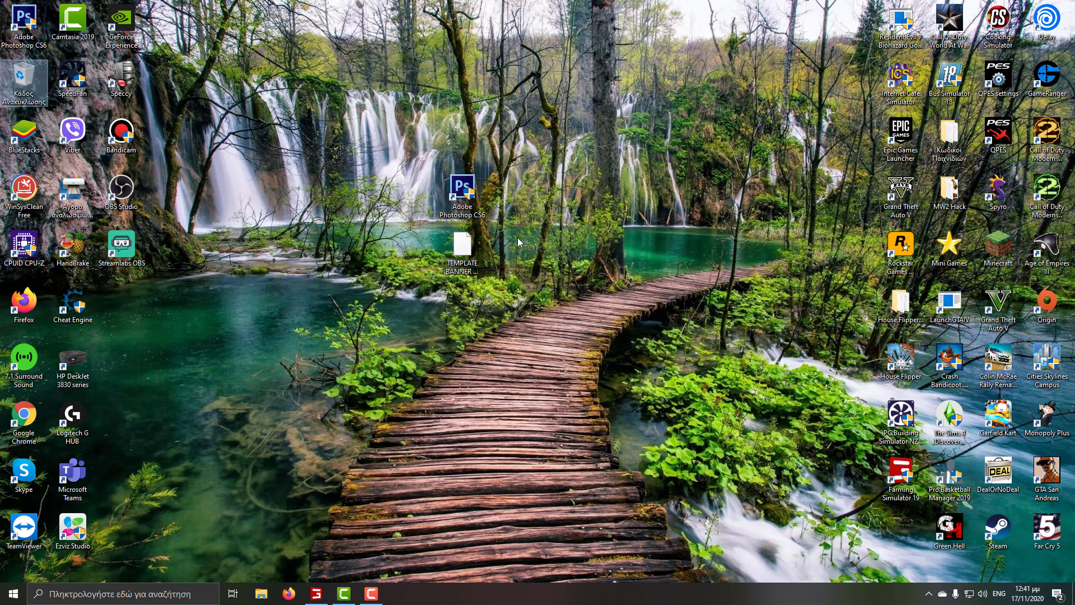
left_click_drag(464, 196, 120, 302)
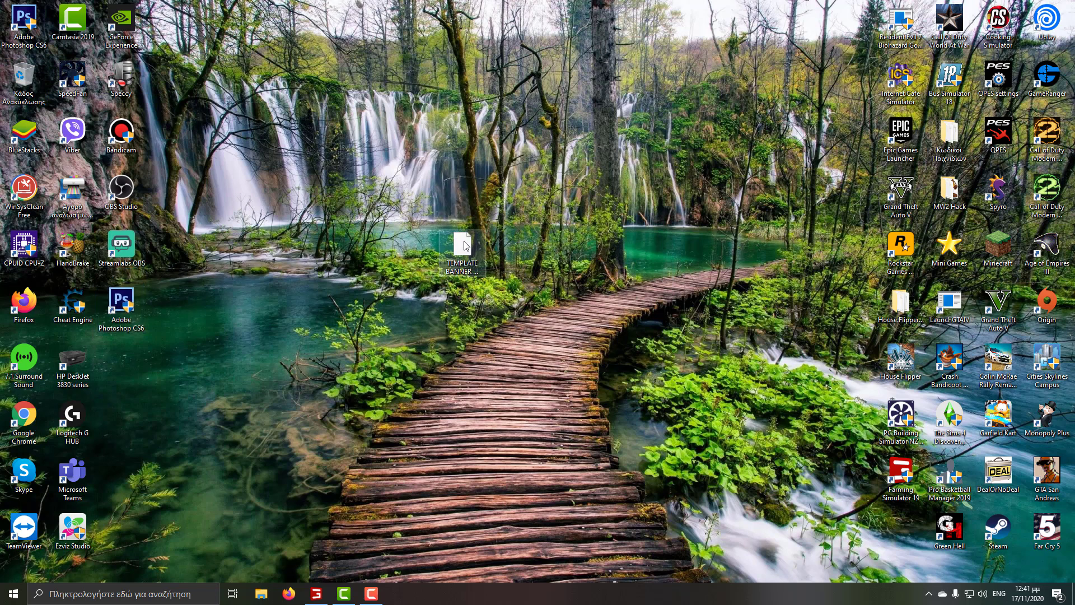
left_click_drag(463, 246, 14, 77)
left_click(49, 94)
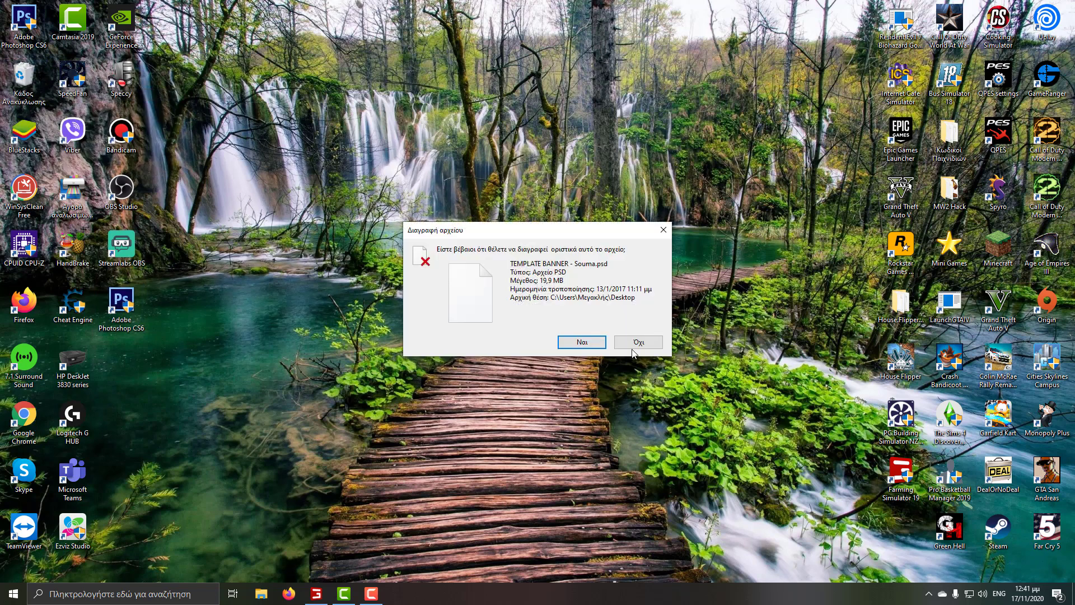
left_click(582, 344)
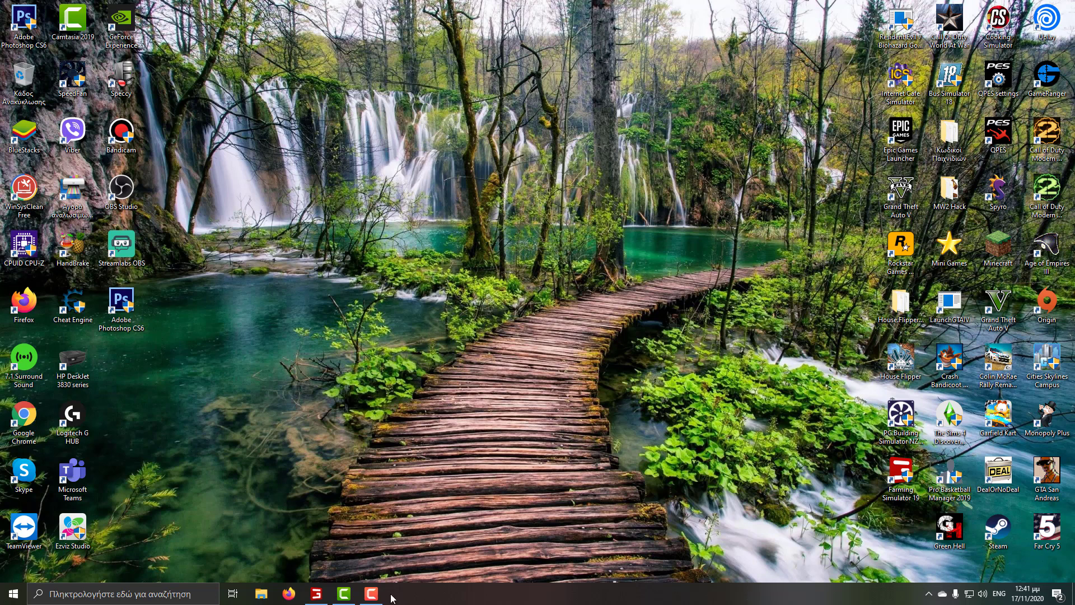
Step: Restore the Bandicam recorder panel from the taskbar to stop the recording
left_click(371, 594)
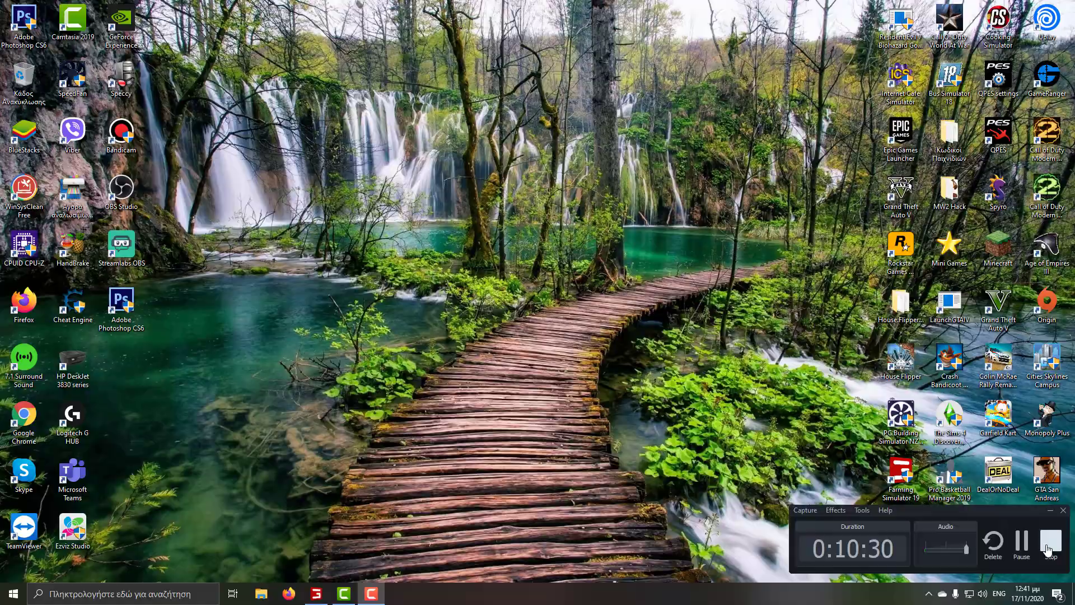